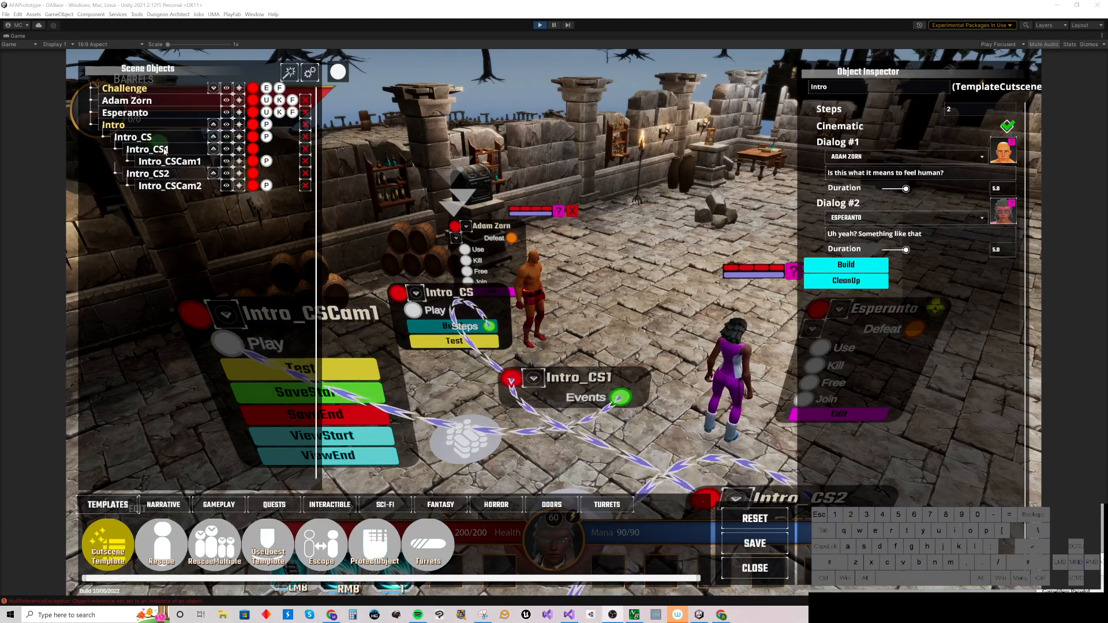
# Step: Open the Intro_CS1 step and try an Adam Zorn Animate event call with the Area animation, then remove it
pyautogui.click(226, 149)
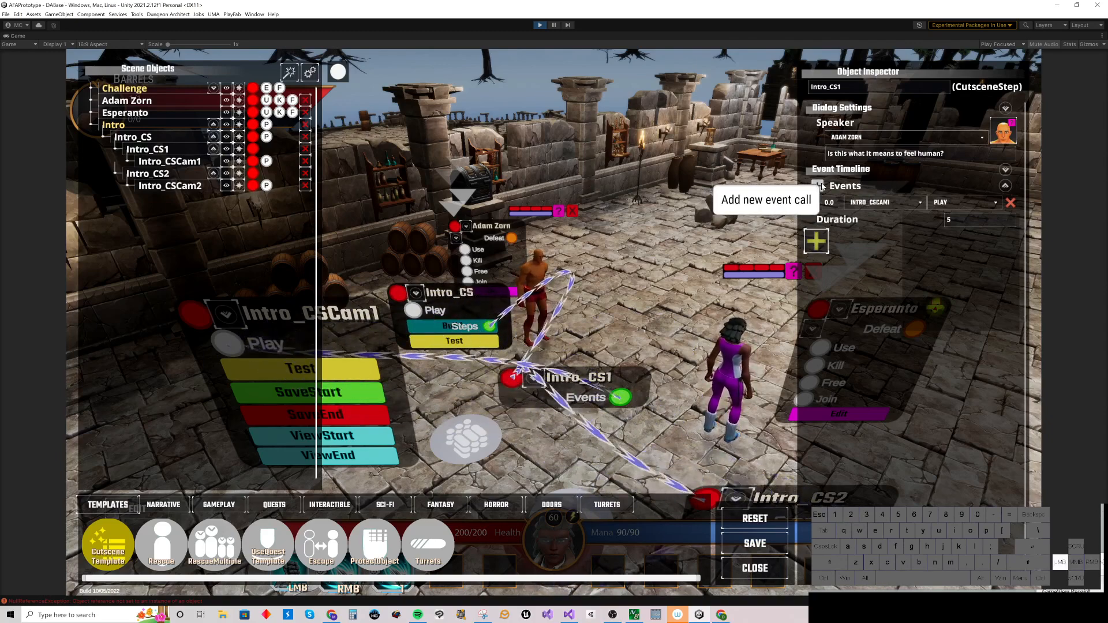
pyautogui.click(818, 186)
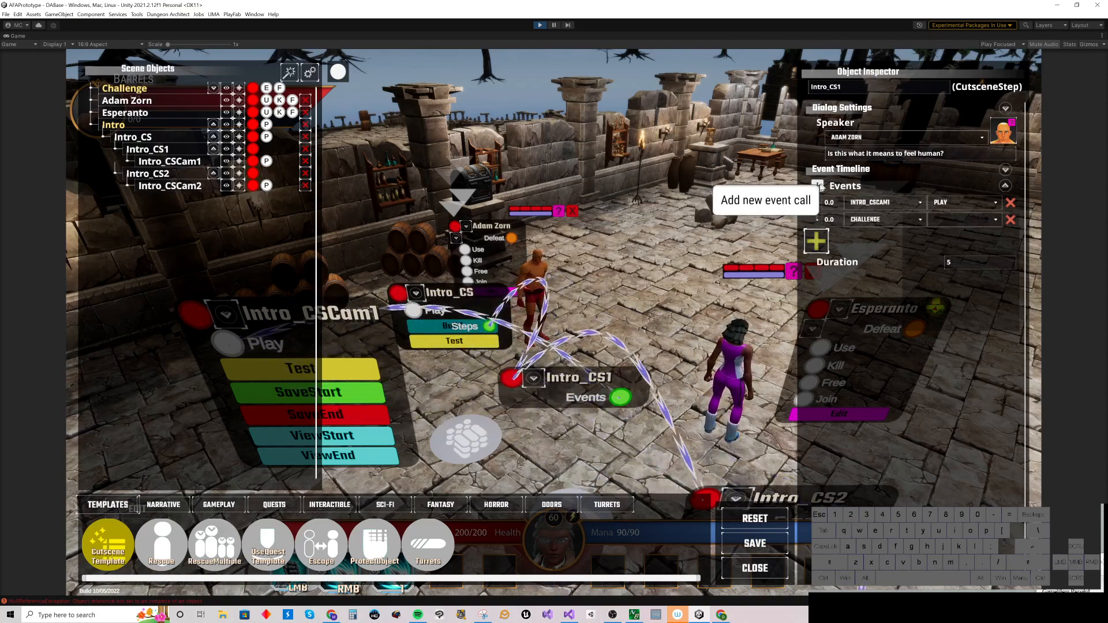
pyautogui.click(864, 223)
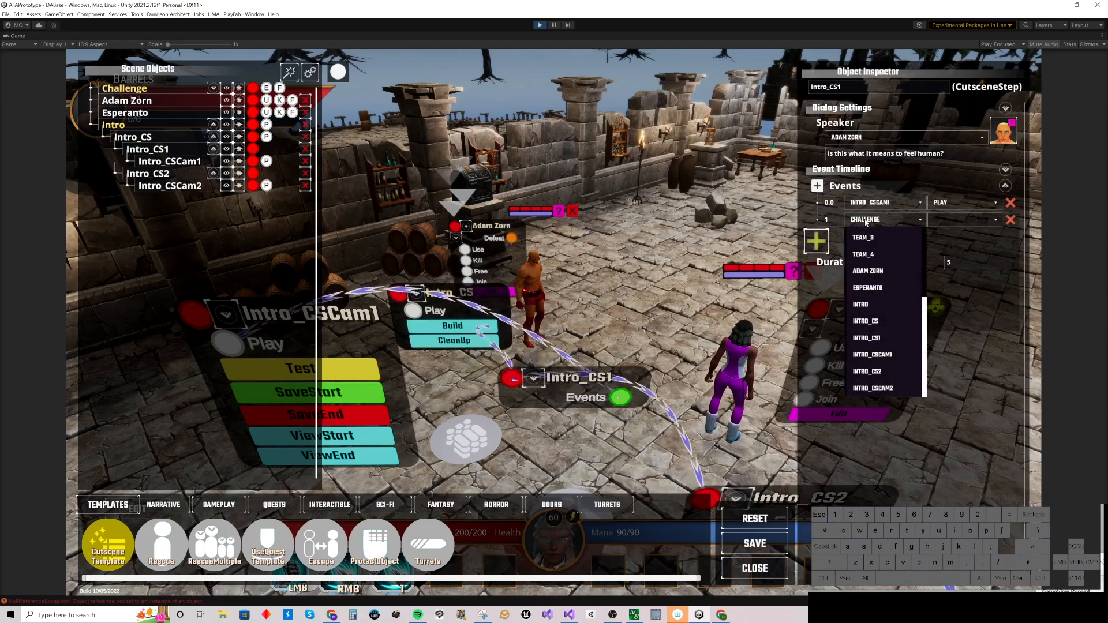
pyautogui.click(882, 272)
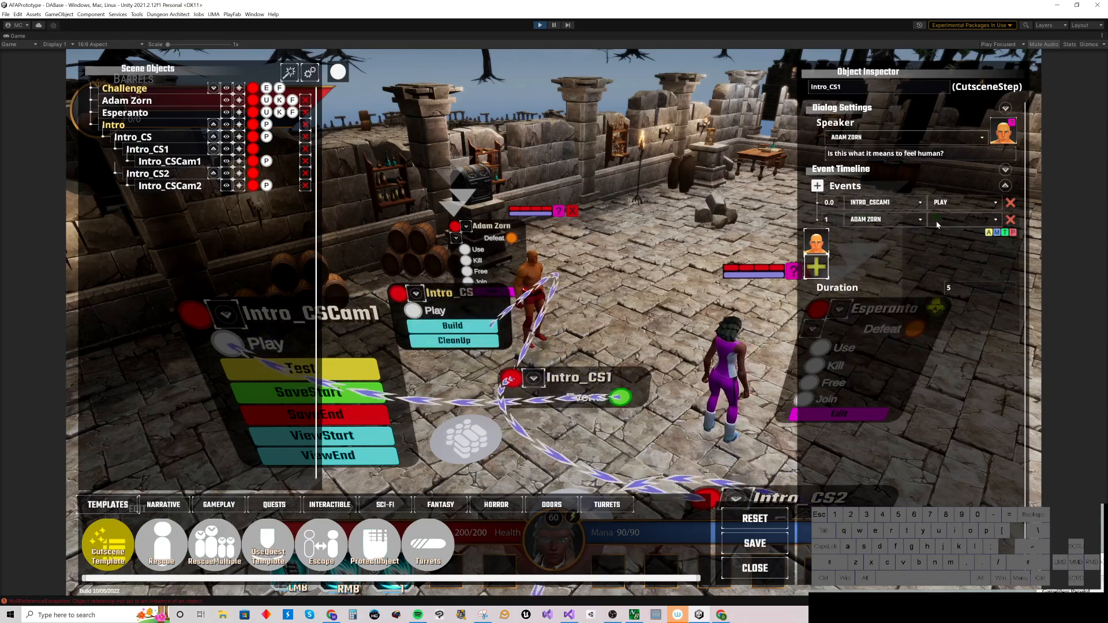
pyautogui.click(959, 220)
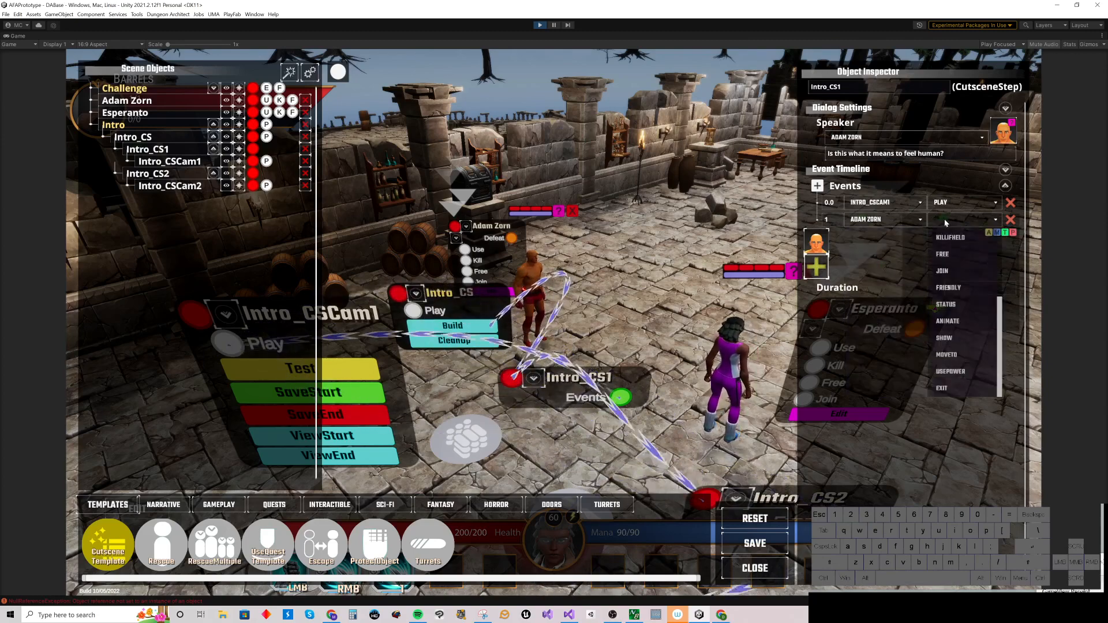
pyautogui.click(957, 320)
pyautogui.click(914, 234)
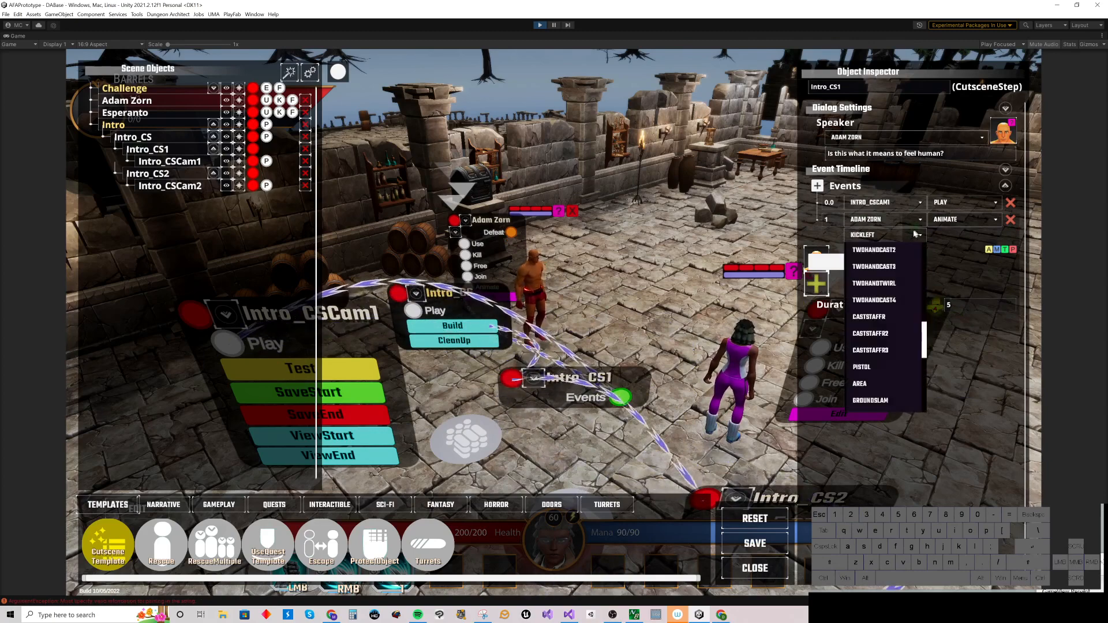
pyautogui.click(888, 350)
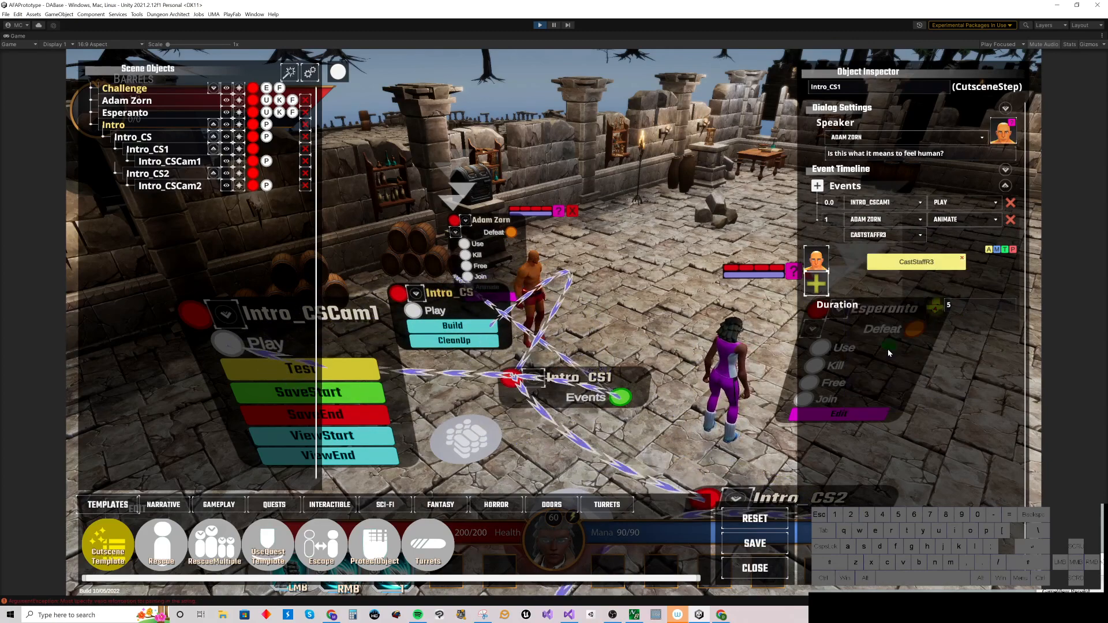
pyautogui.click(912, 237)
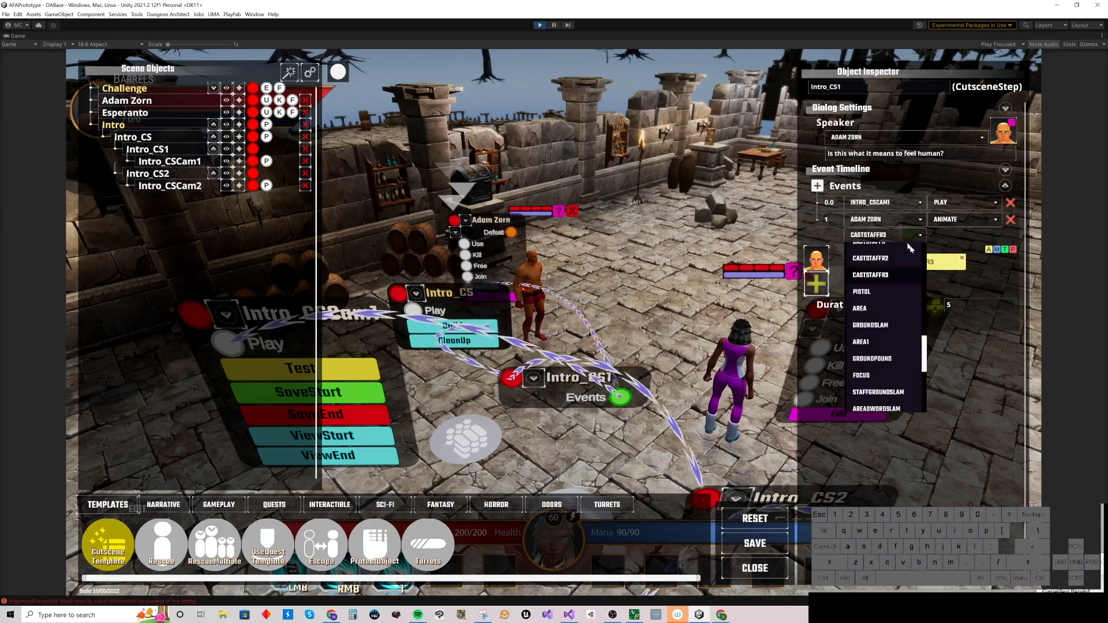
pyautogui.click(884, 309)
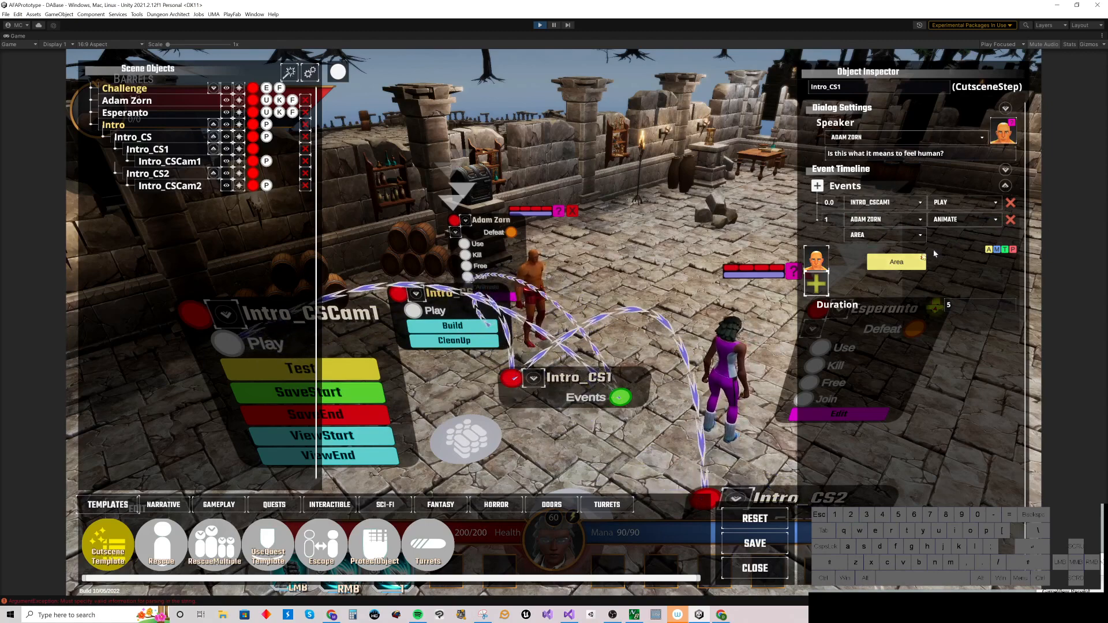
pyautogui.click(1016, 219)
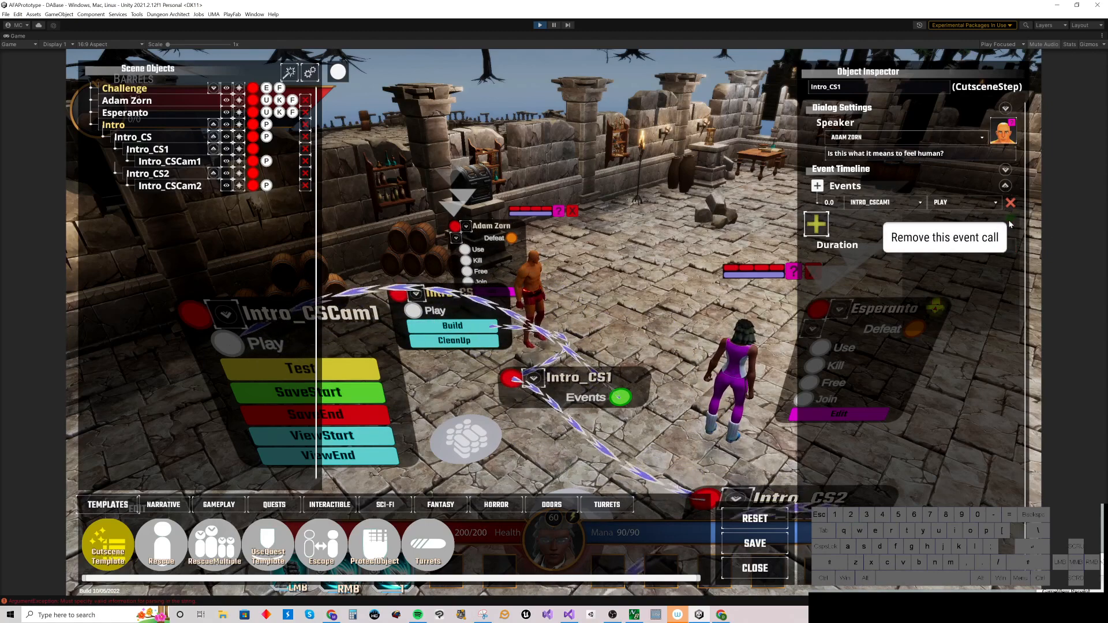
# Step: Add Adam Zorn as an event actor in Intro_CS1 and create an Animation event for him
pyautogui.click(815, 224)
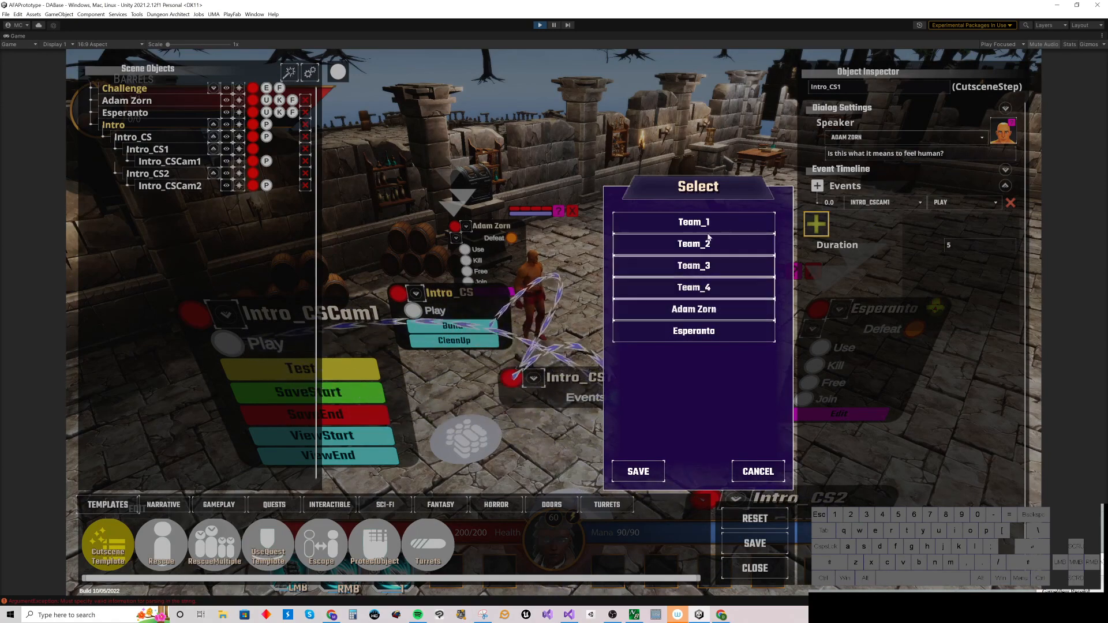
pyautogui.click(708, 310)
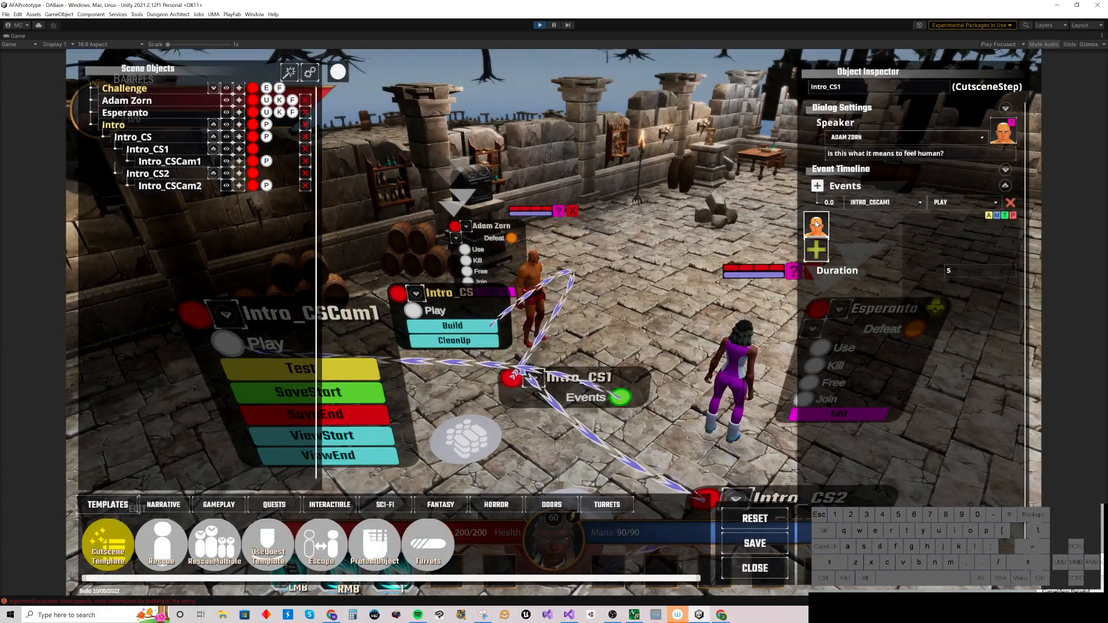
pyautogui.click(990, 217)
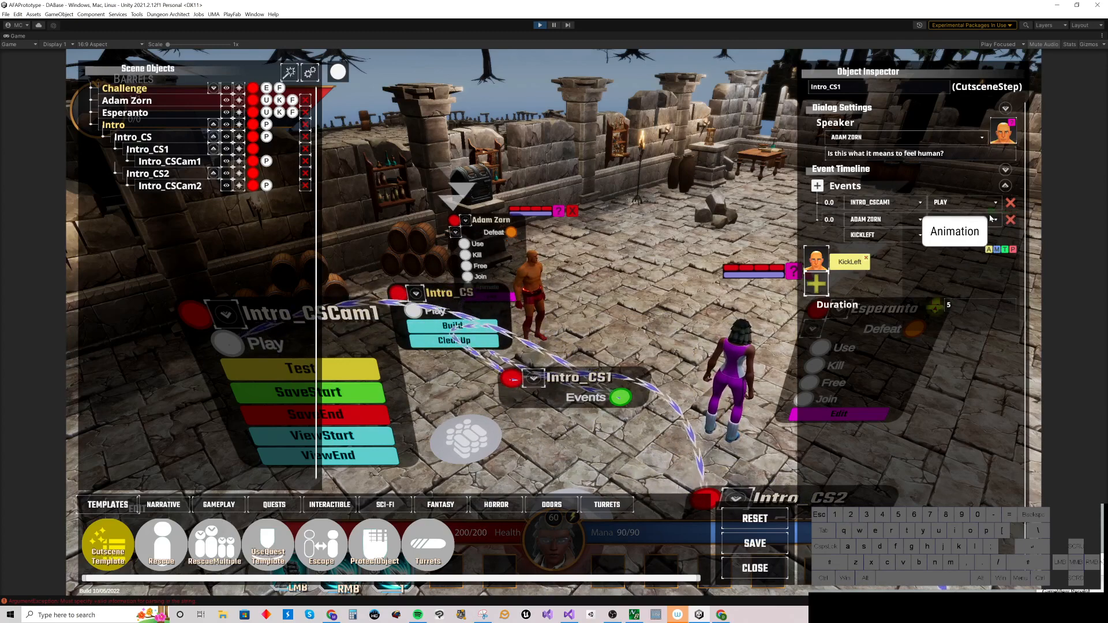
pyautogui.click(849, 263)
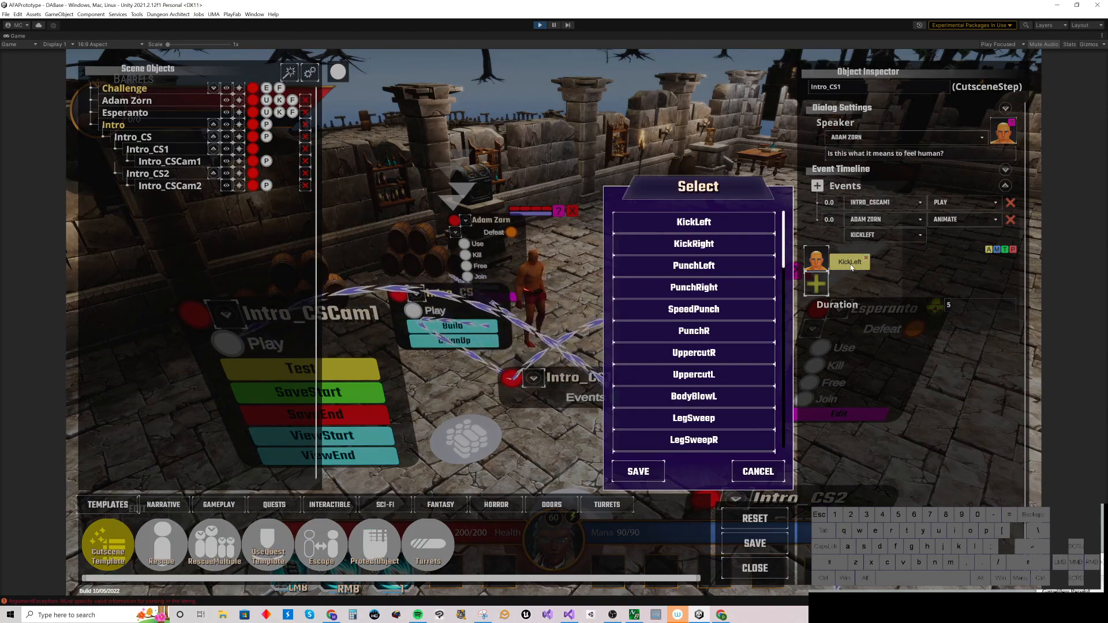
pyautogui.scroll(-3, 784, 266)
pyautogui.moveTo(784, 266); pyautogui.dragTo(777, 311)
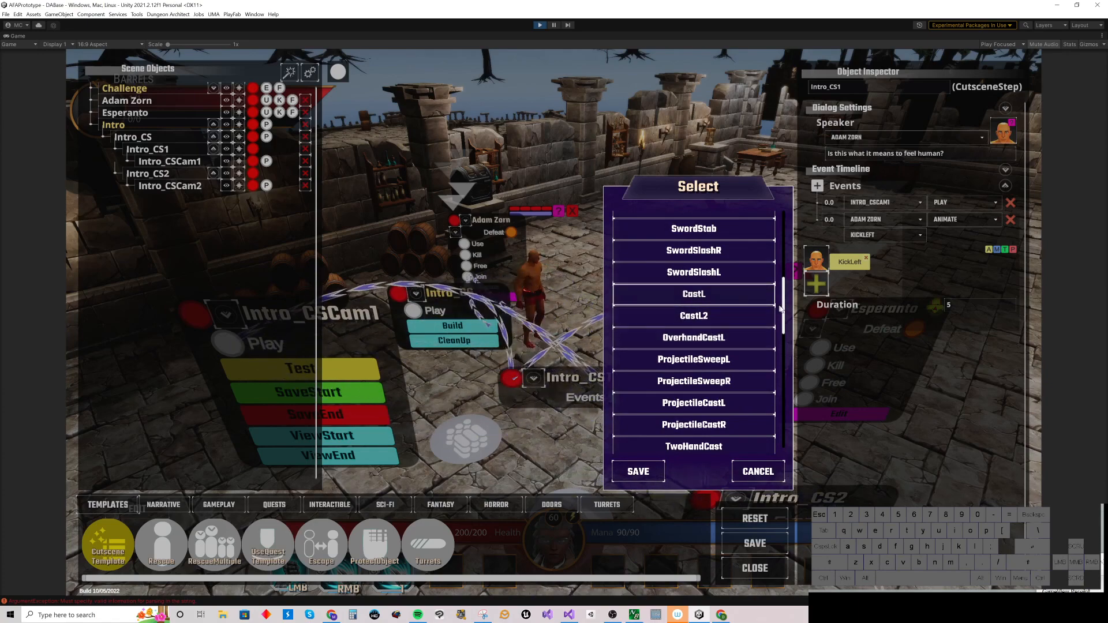
pyautogui.scroll(-8, 783, 310)
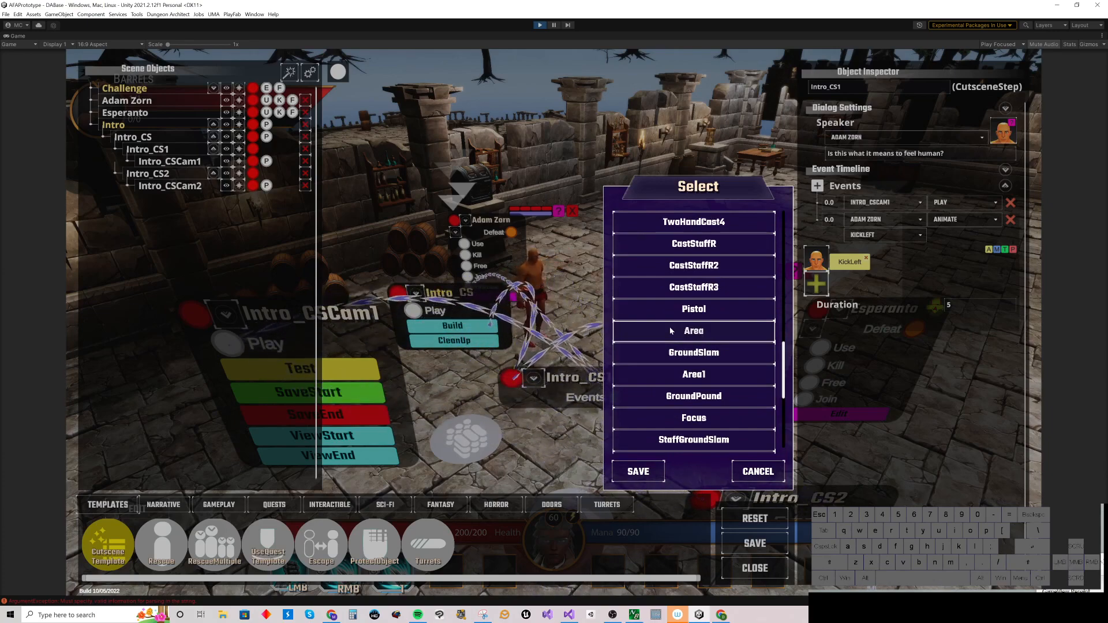
pyautogui.click(691, 330)
pyautogui.click(641, 471)
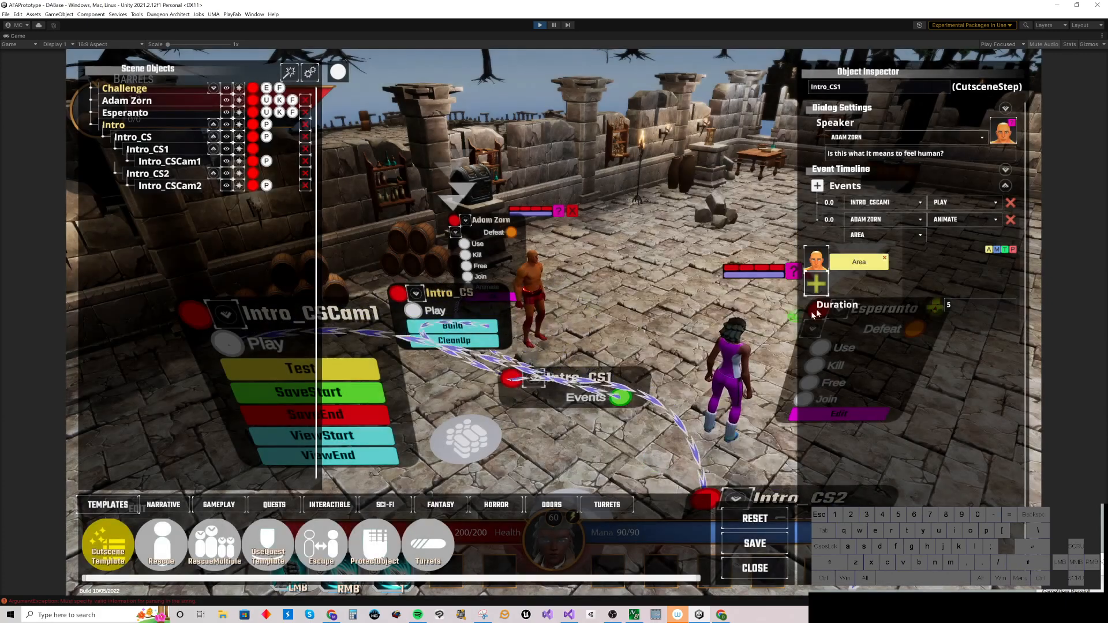
pyautogui.rightClick(856, 263)
pyautogui.moveTo(856, 264); pyautogui.dragTo(886, 265, button='right')
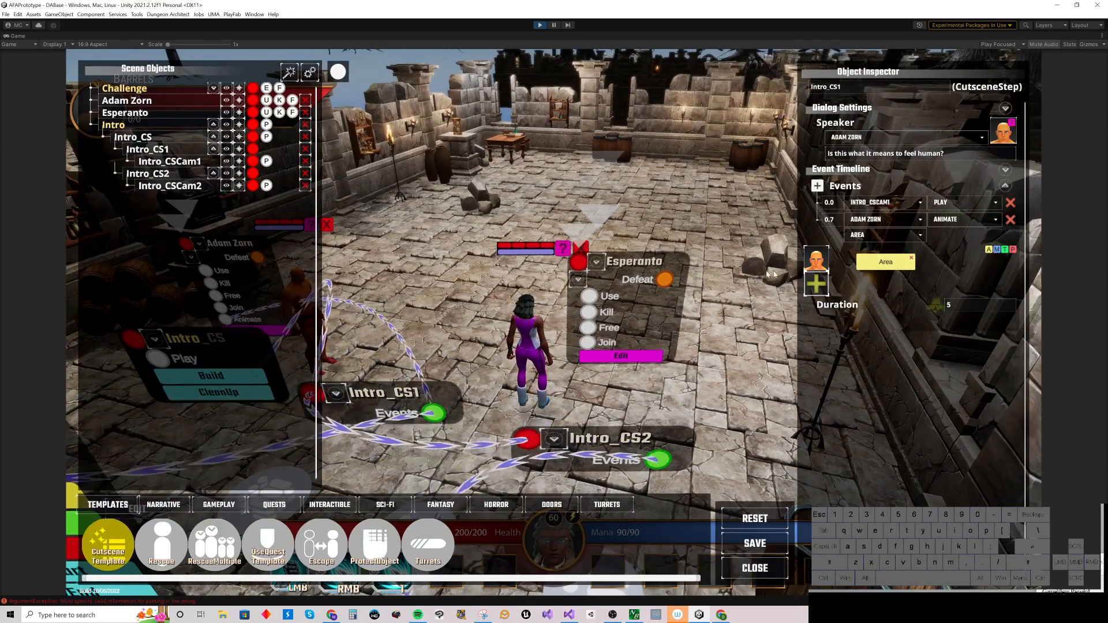
# Step: Add a Move event for Adam Zorn walking to the player and place it at about 2.4 seconds
pyautogui.moveTo(687, 232); pyautogui.dragTo(754, 229, button='right')
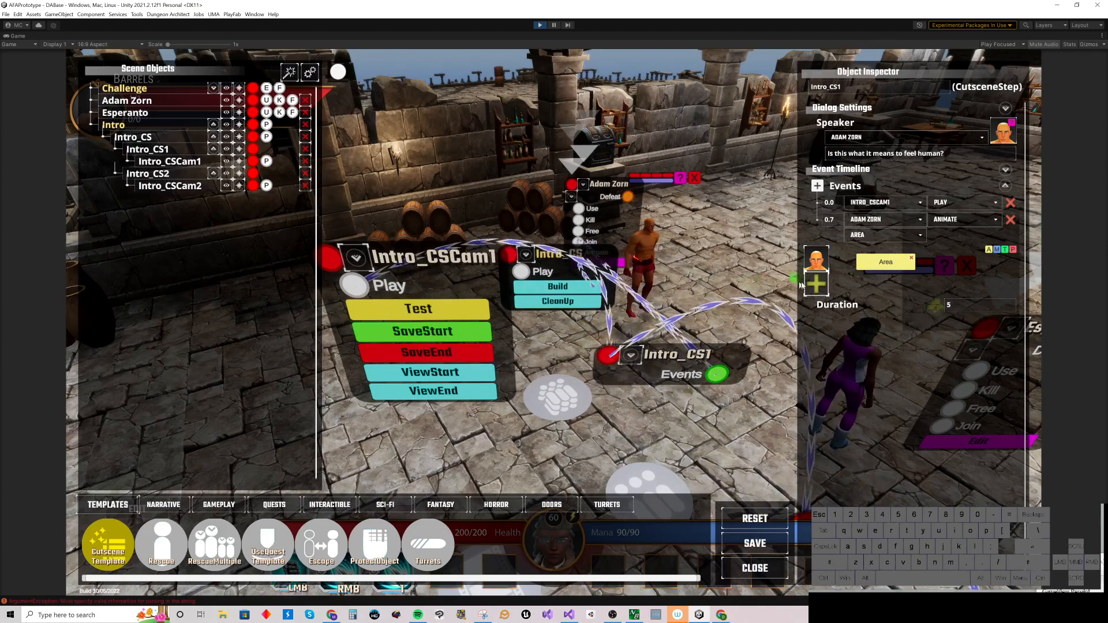
pyautogui.click(996, 251)
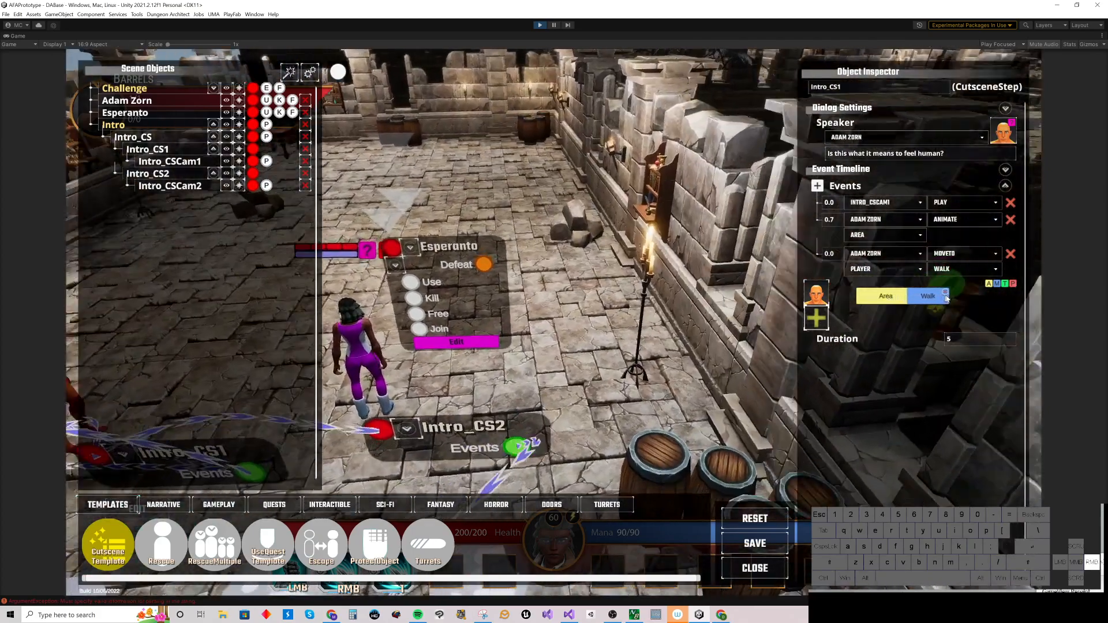
pyautogui.moveTo(855, 298); pyautogui.dragTo(954, 297)
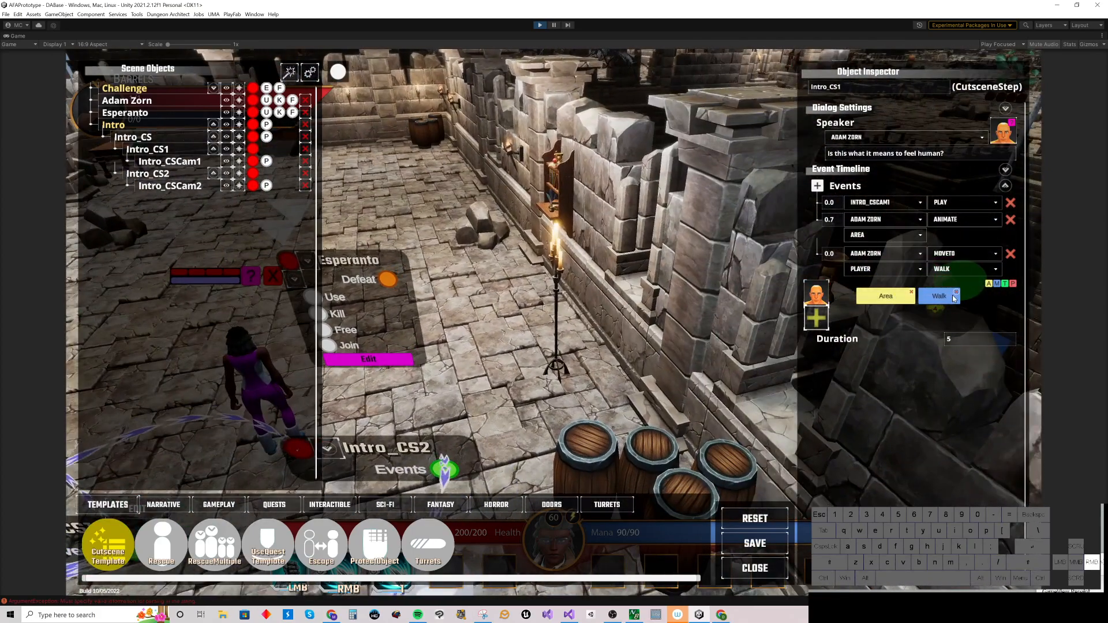
# Step: Create the Walk event's move target object and position it in the scene
pyautogui.moveTo(501, 265); pyautogui.dragTo(377, 263, button='right')
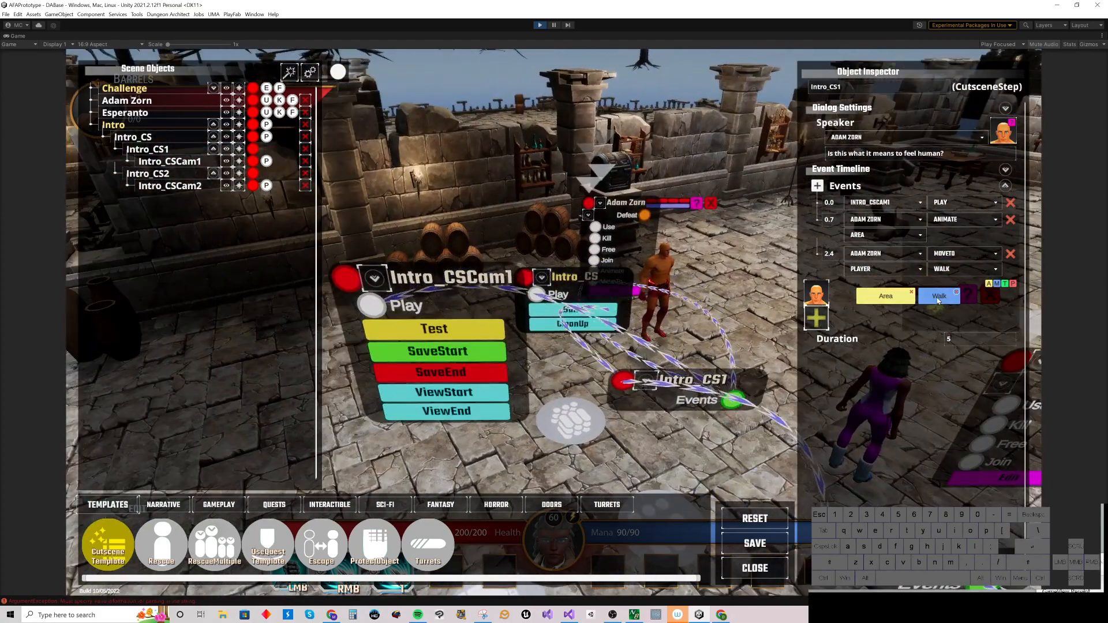
pyautogui.click(938, 300)
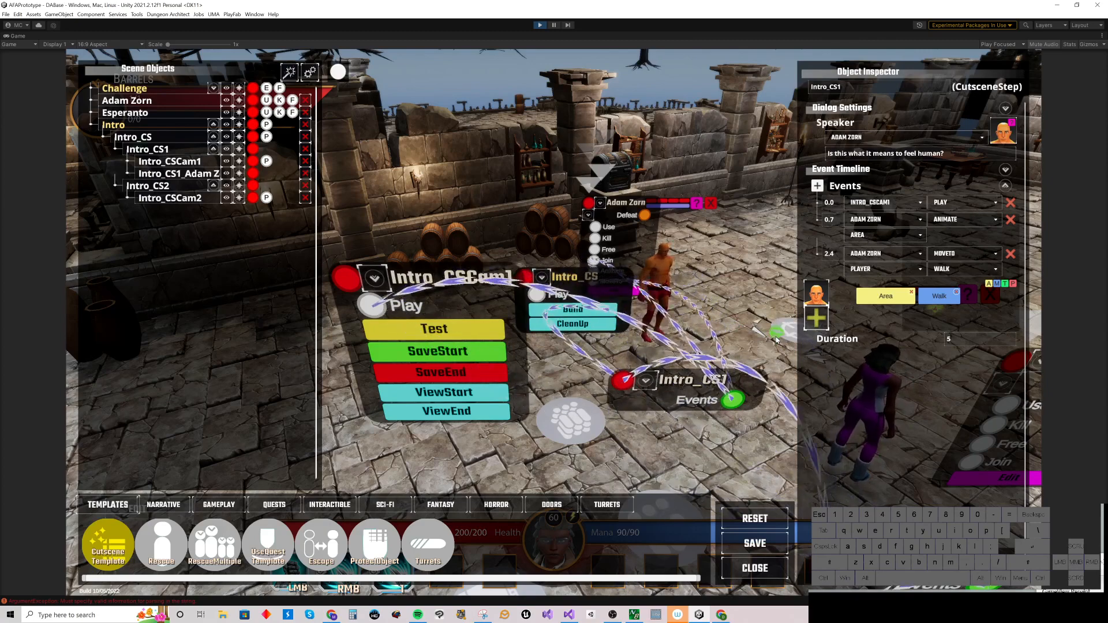
pyautogui.moveTo(777, 340); pyautogui.dragTo(750, 336, button='right')
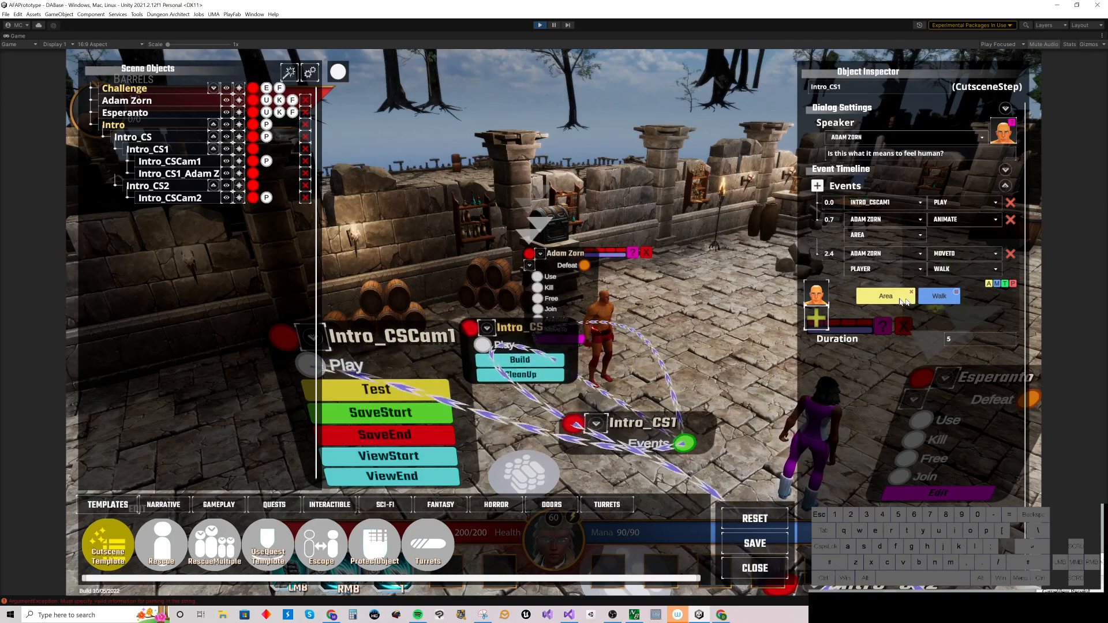
# Step: Collapse the event list, select the Intro_CS cutscene and test-play it while moving the camera
pyautogui.click(1004, 185)
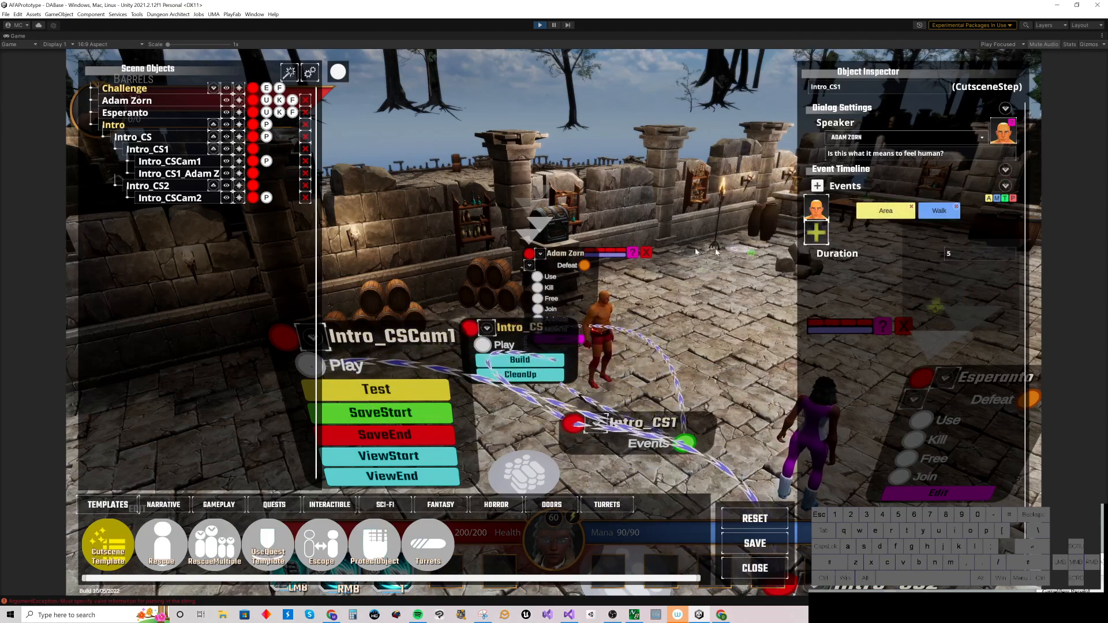
pyautogui.click(226, 126)
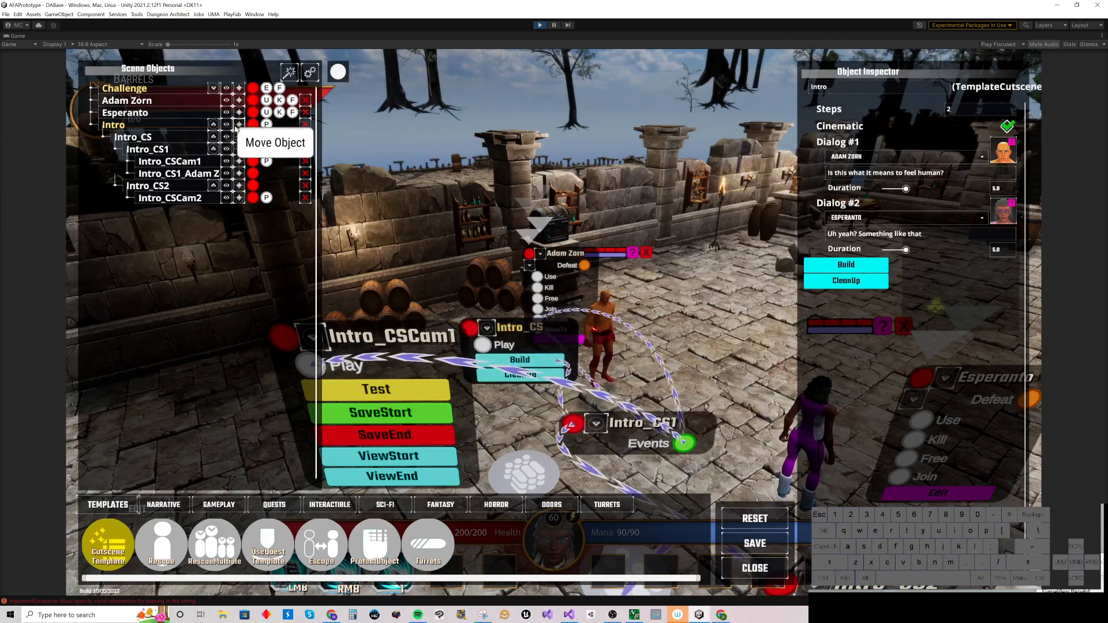
pyautogui.click(226, 137)
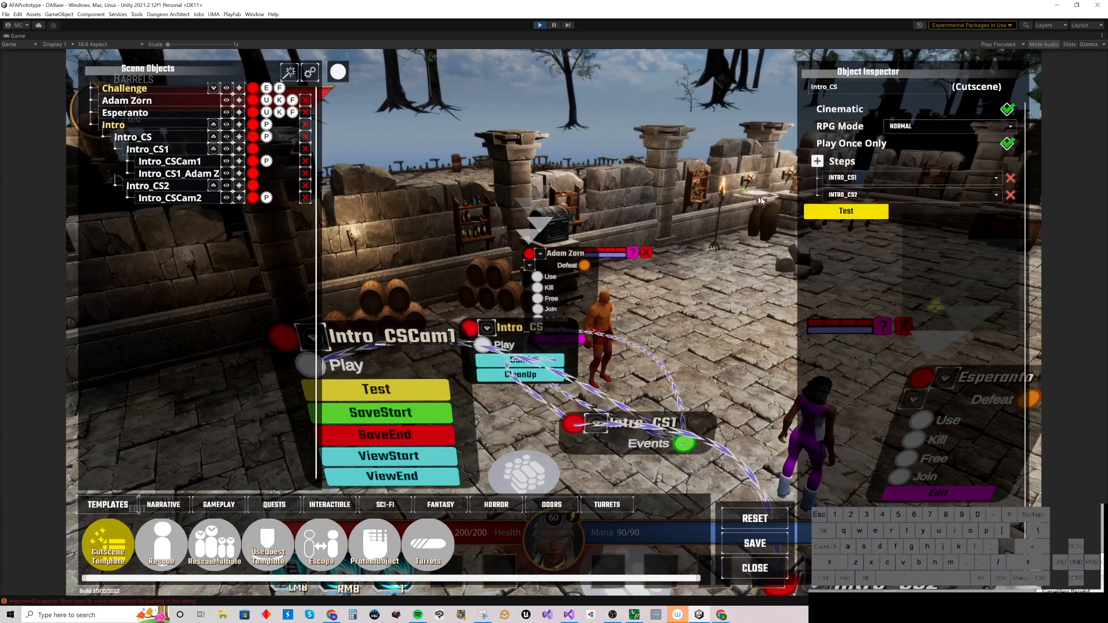
pyautogui.click(841, 212)
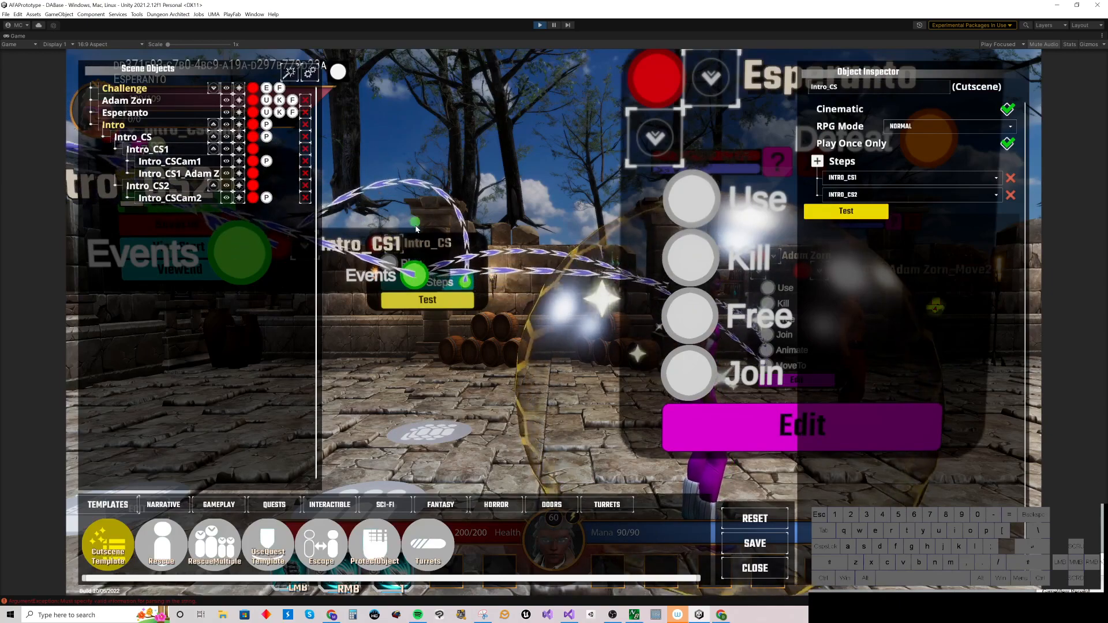
pyautogui.moveTo(405, 215); pyautogui.dragTo(489, 266, button='right')
pyautogui.press('w')
pyautogui.press('s')
pyautogui.press('z')
pyautogui.press('q')
pyautogui.press('q')
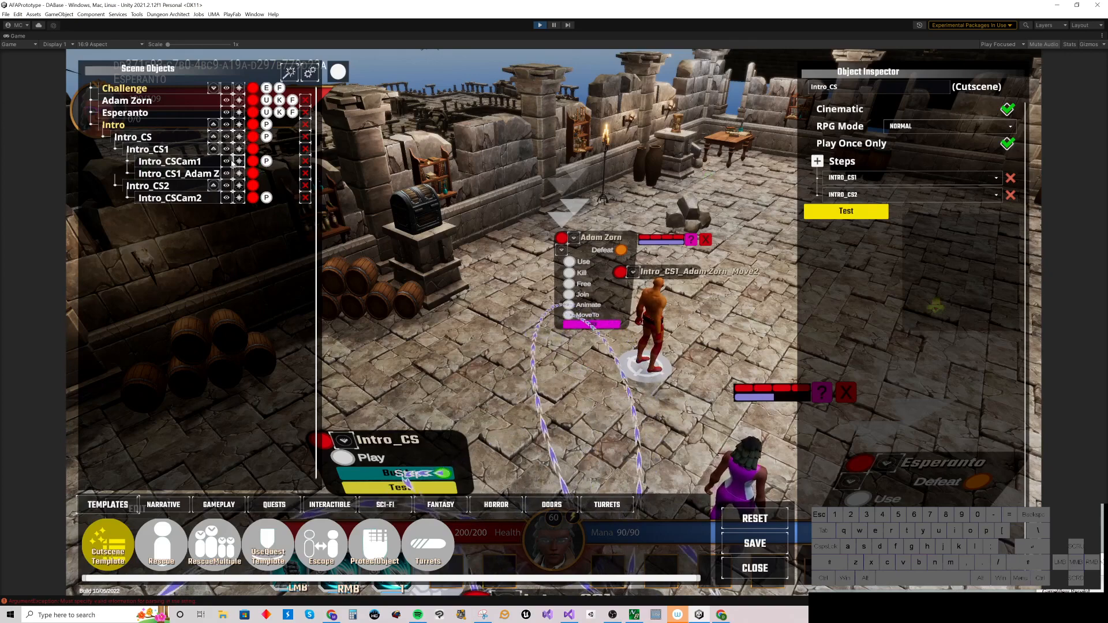
# Step: Inspect Intro_CS1's Walk event, then test-play the Intro_CS cutscene again and reset the scene
pyautogui.click(227, 151)
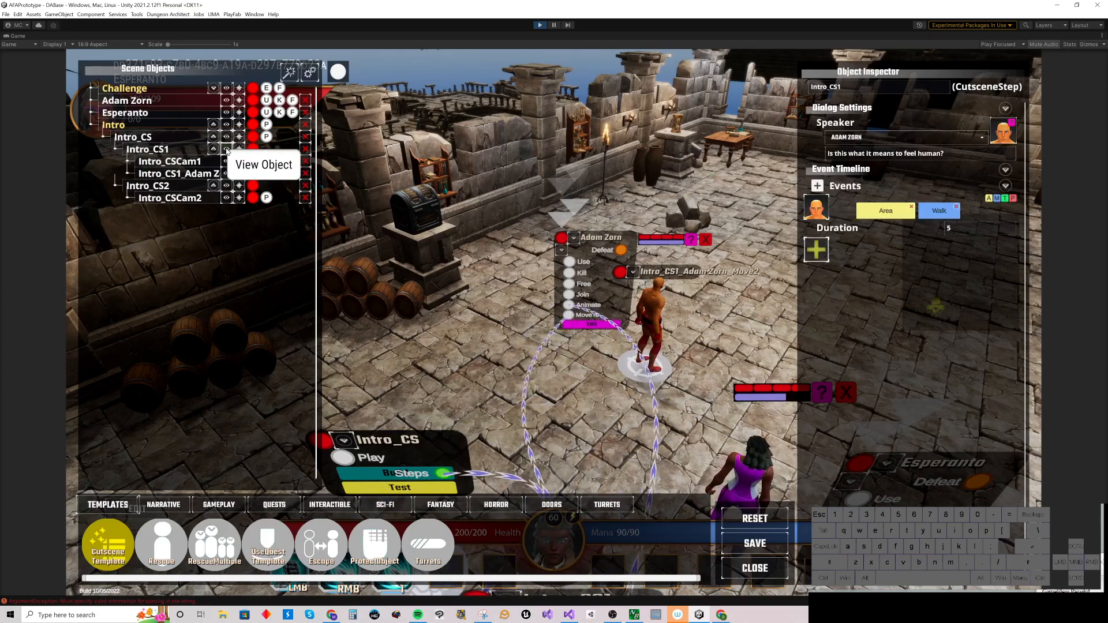
pyautogui.click(934, 210)
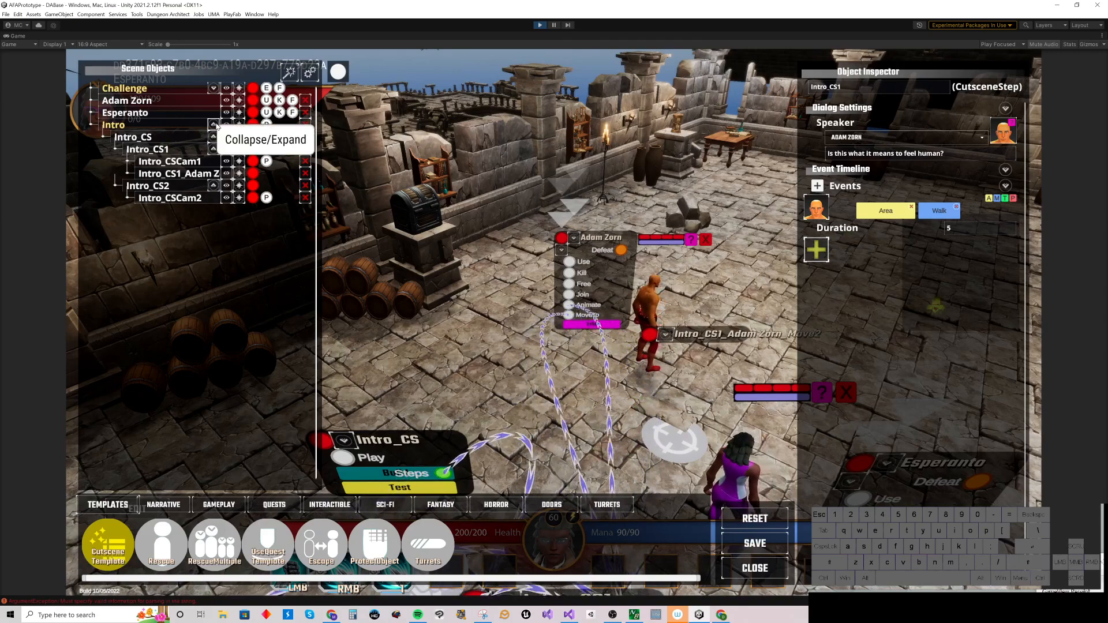
pyautogui.click(226, 137)
pyautogui.click(846, 211)
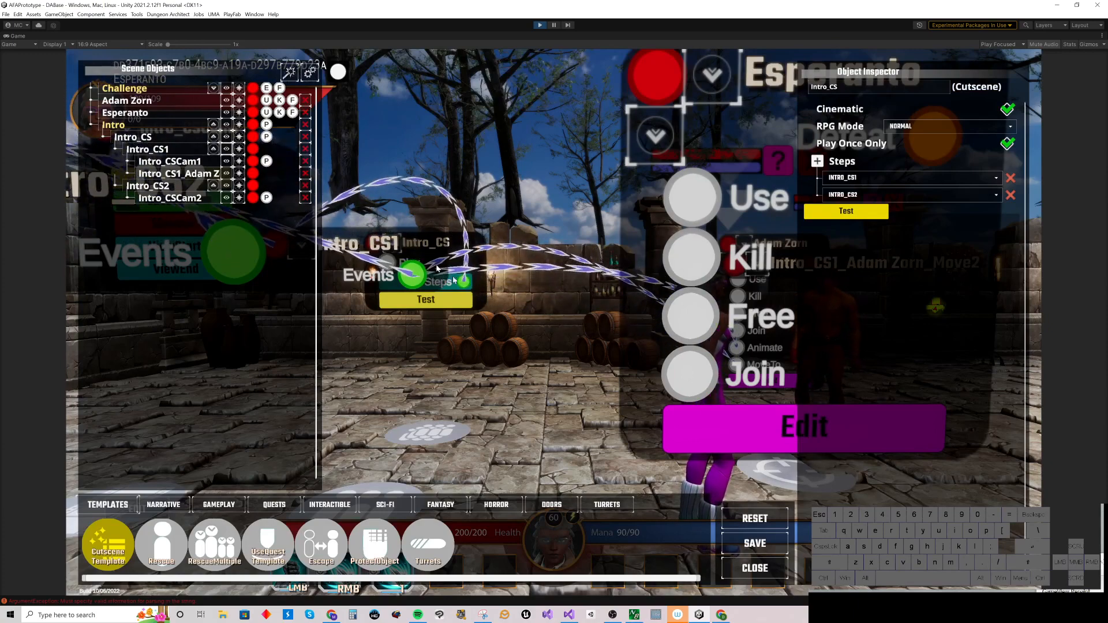
pyautogui.click(744, 520)
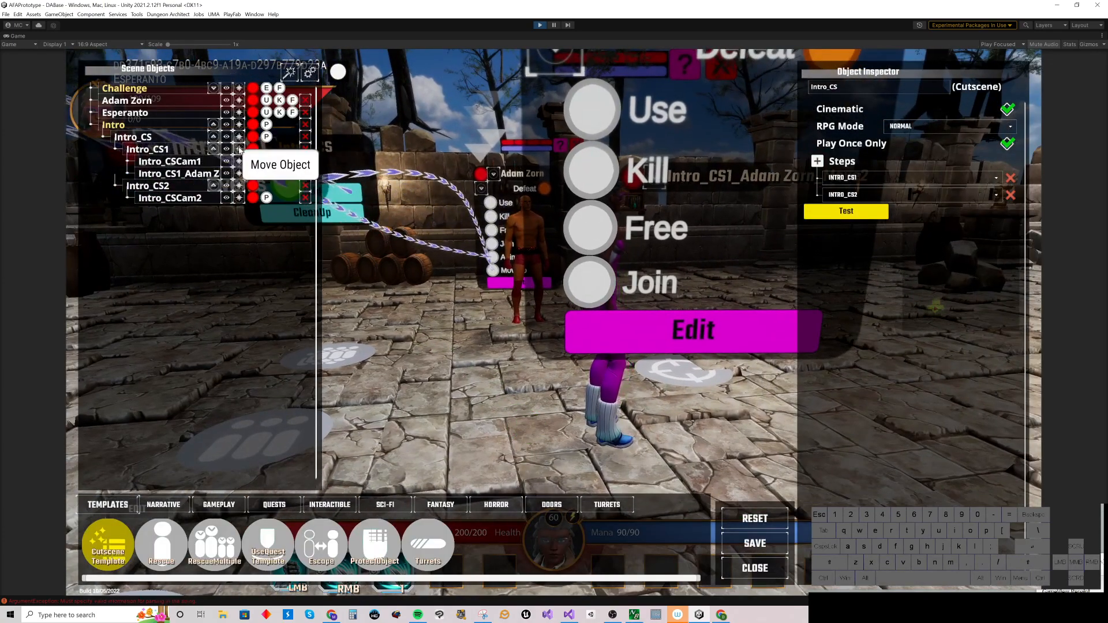
# Step: Reopen the Intro_CS1 step and collapse its event list
pyautogui.click(227, 150)
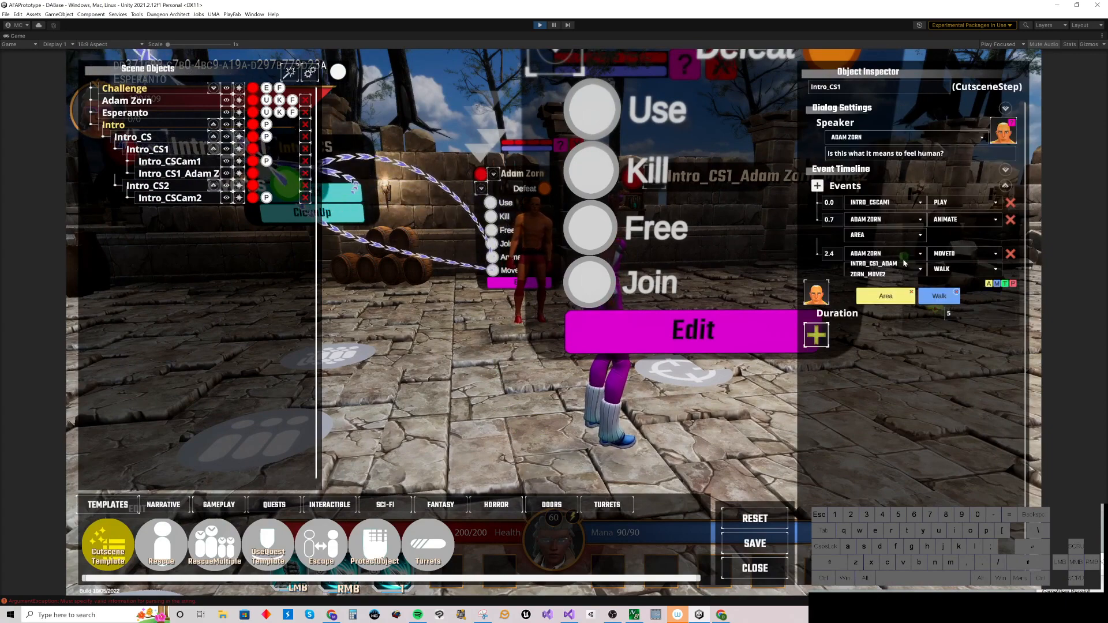
pyautogui.click(1005, 186)
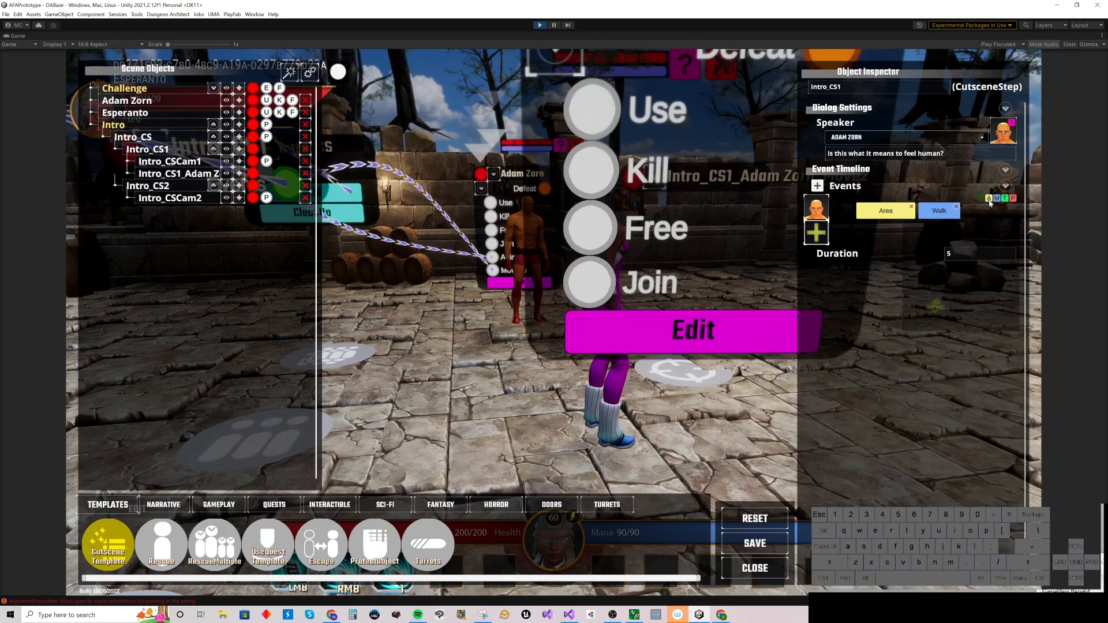
# Step: Add another move event for Adam Zorn, place its target point in the scene, and switch it to Snap
pyautogui.click(998, 198)
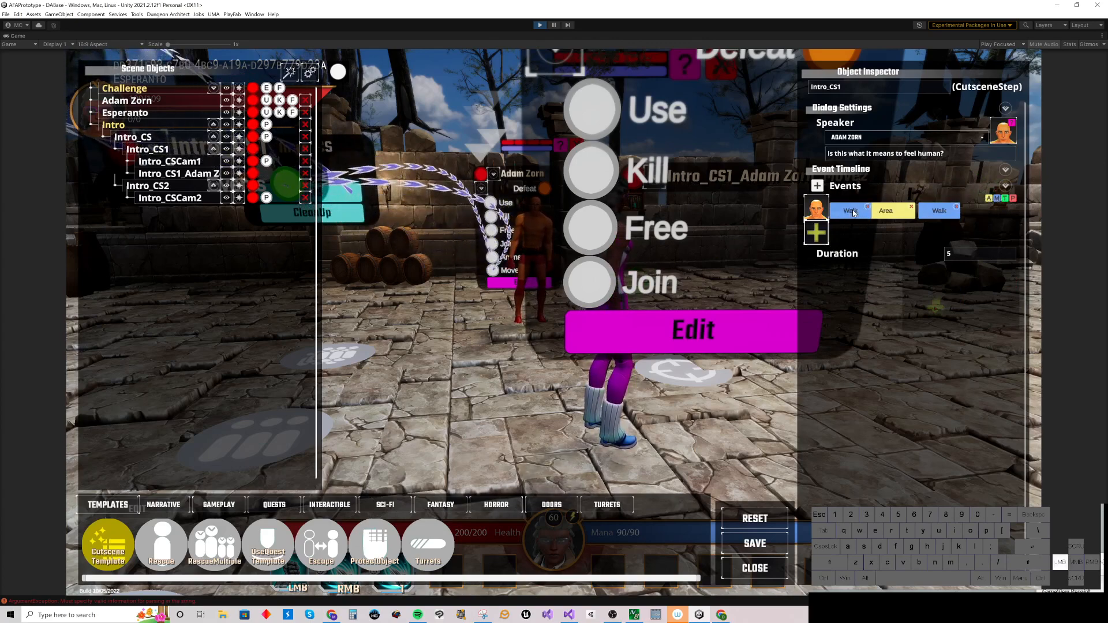
pyautogui.click(521, 327)
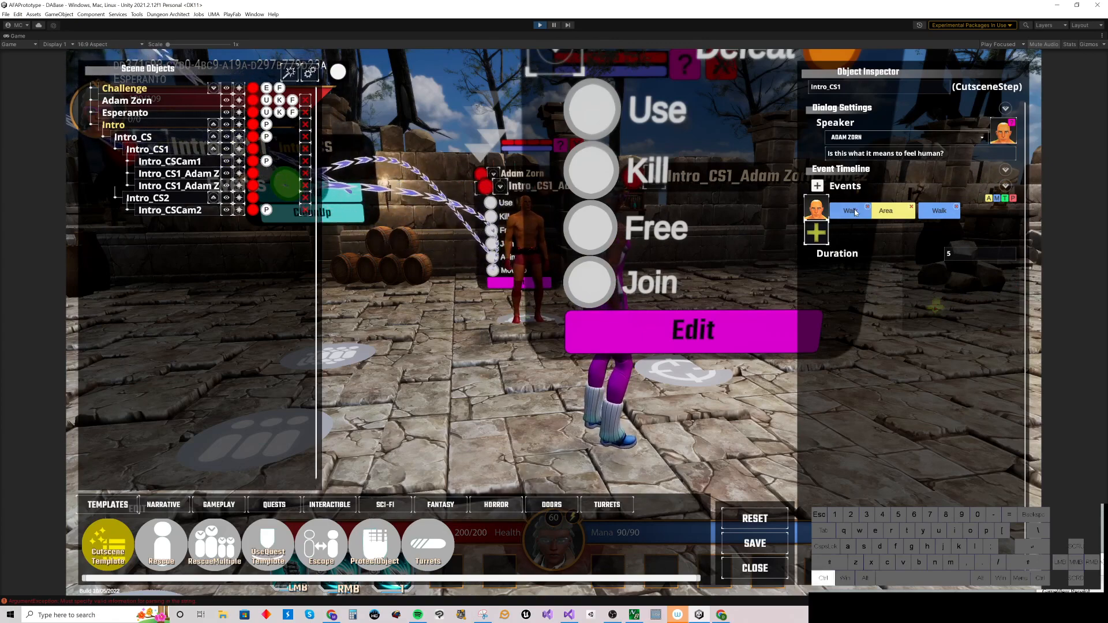
pyautogui.click(855, 212)
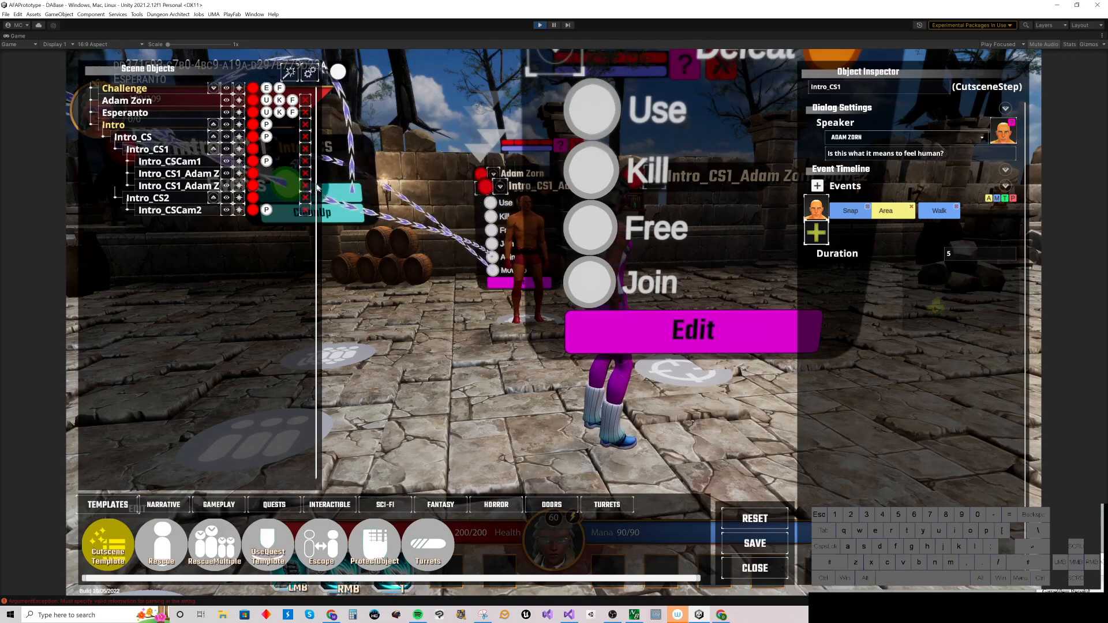
# Step: Select the Intro_CS cutscene and test-play it
pyautogui.click(227, 126)
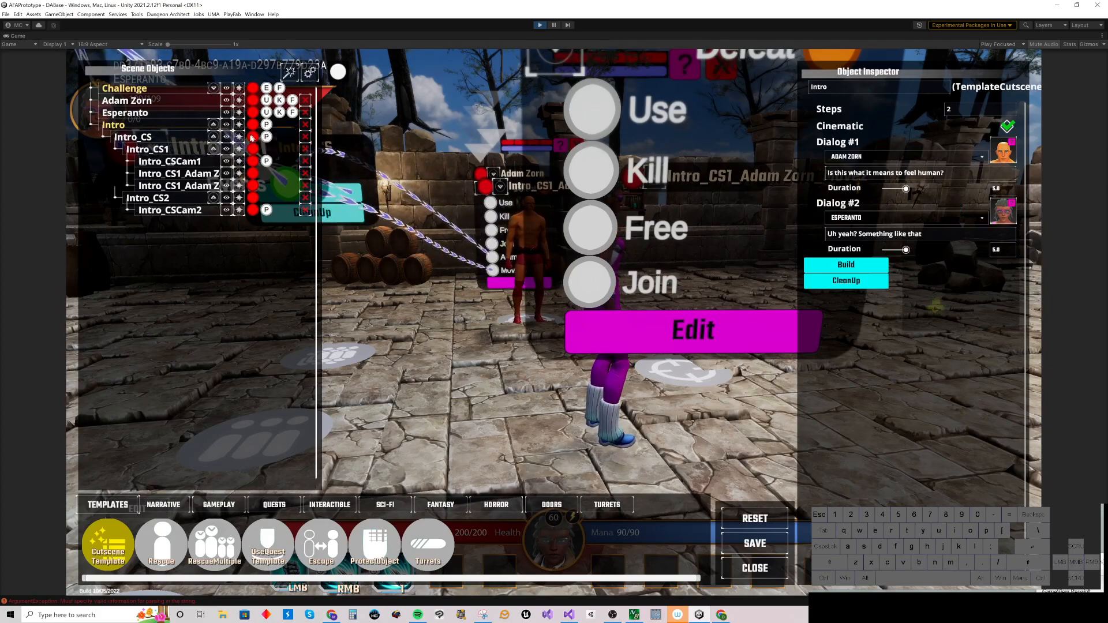
pyautogui.click(227, 138)
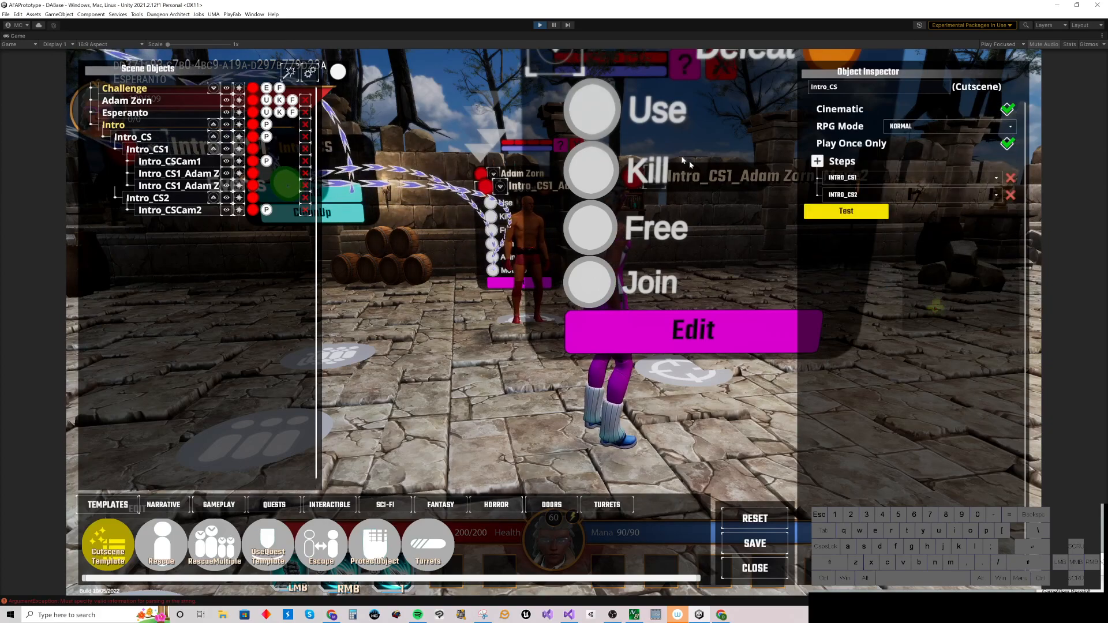
pyautogui.click(852, 213)
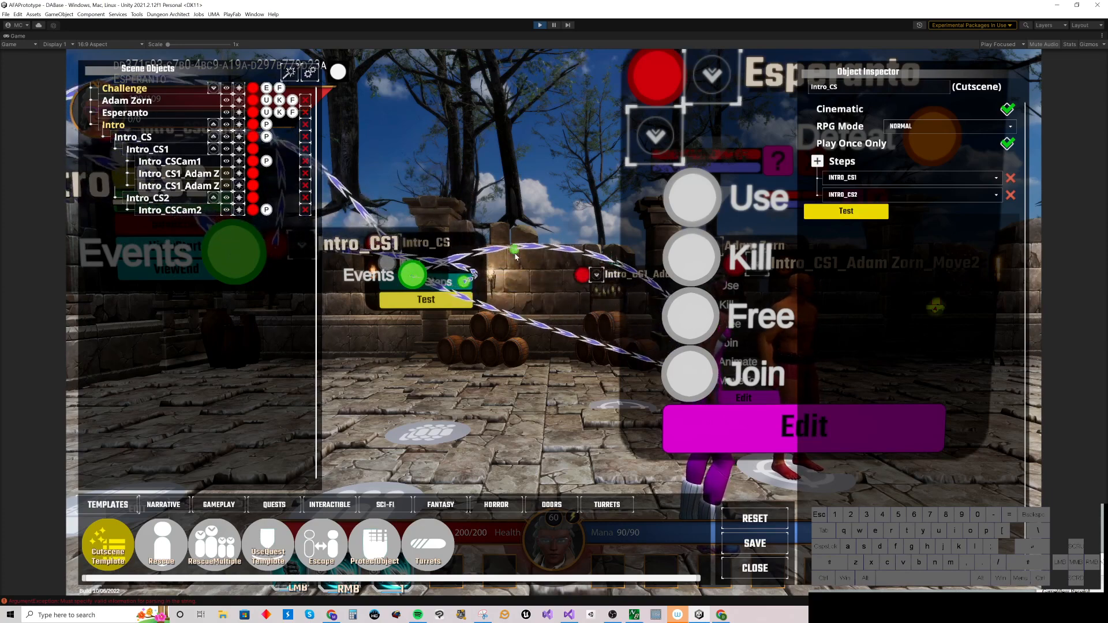
# Step: Open Intro_CS1 and add a Turn event for Adam Zorn, sliding it to about 2.1 s on the timeline
pyautogui.click(227, 151)
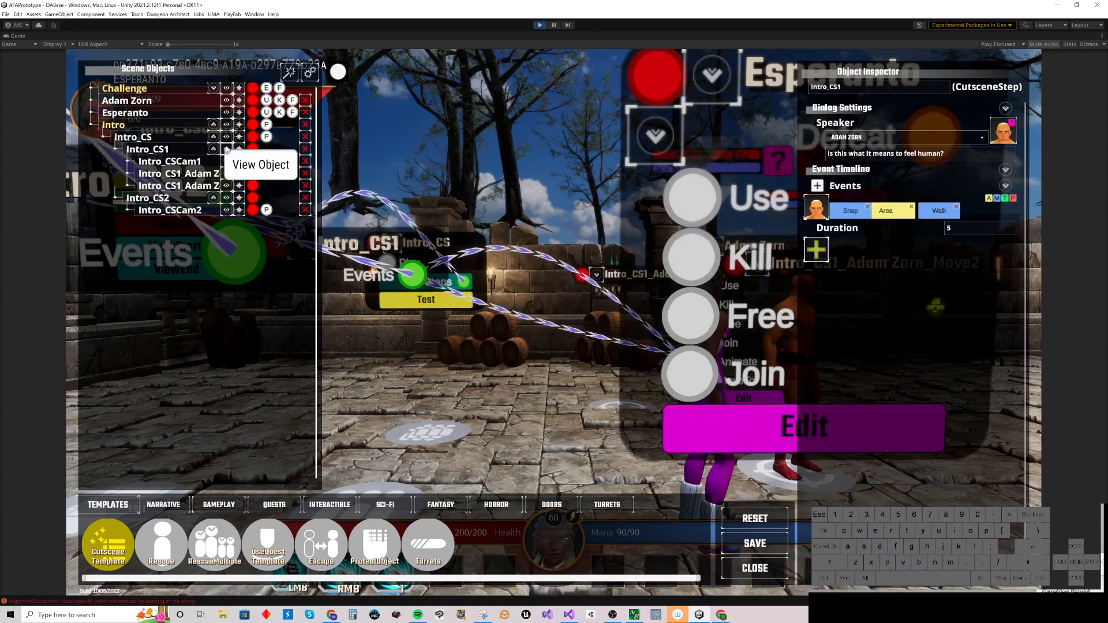
pyautogui.click(1005, 198)
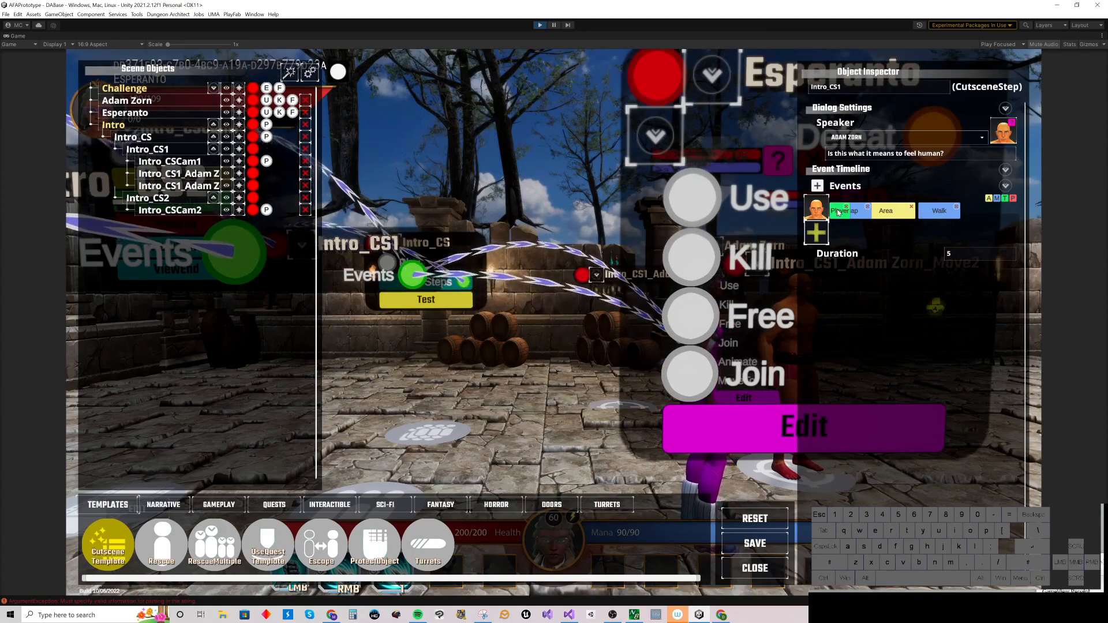
pyautogui.moveTo(840, 214); pyautogui.dragTo(925, 212, button='right')
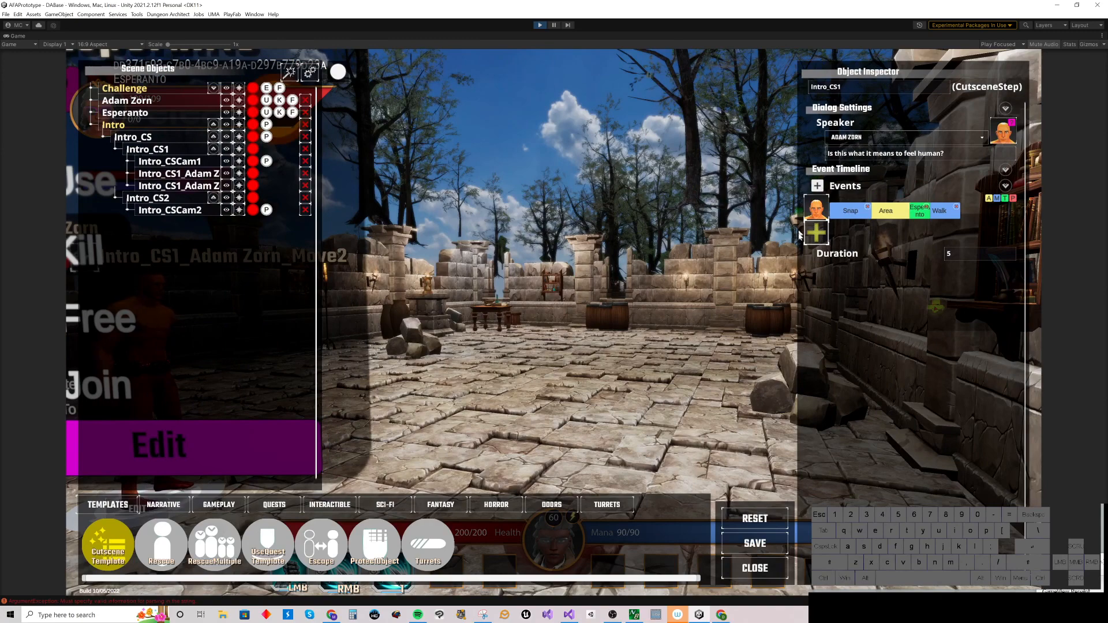
# Step: Expand the event list and remove the stray Challenge event
pyautogui.click(1005, 186)
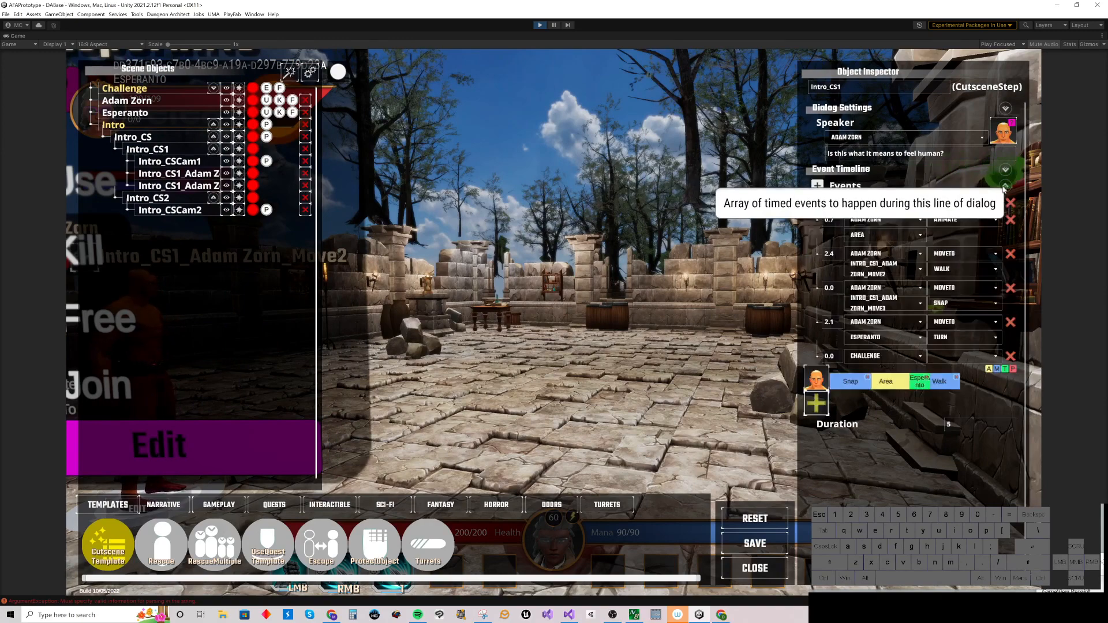
pyautogui.click(1011, 356)
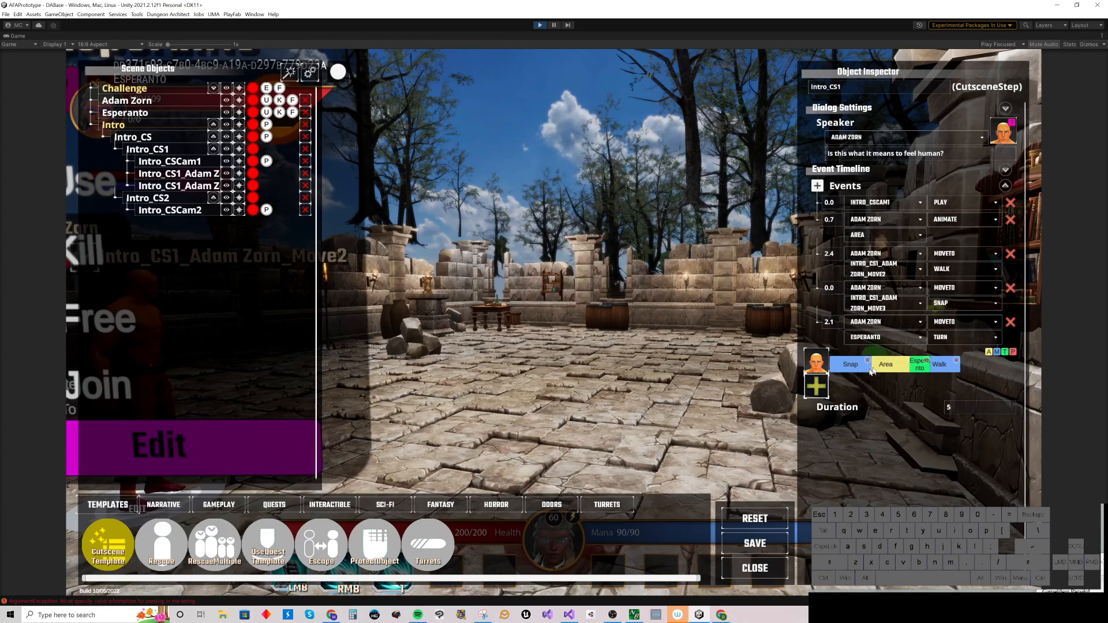
# Step: Add Esperanto to the step's timeline and give him a Turn event facing Adam Zorn
pyautogui.click(817, 385)
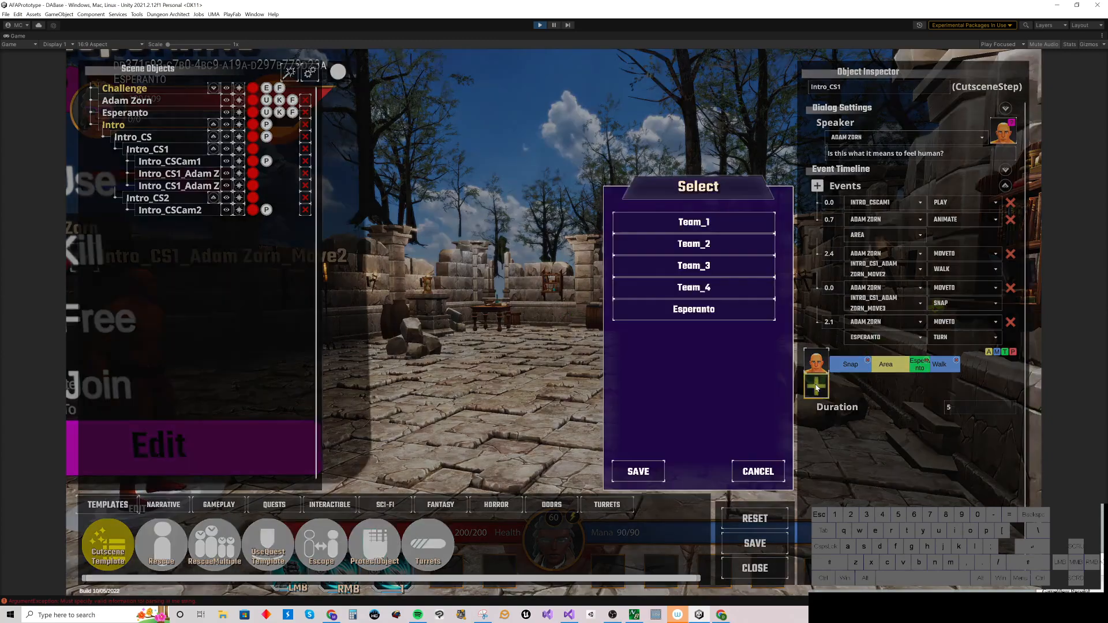
pyautogui.click(690, 317)
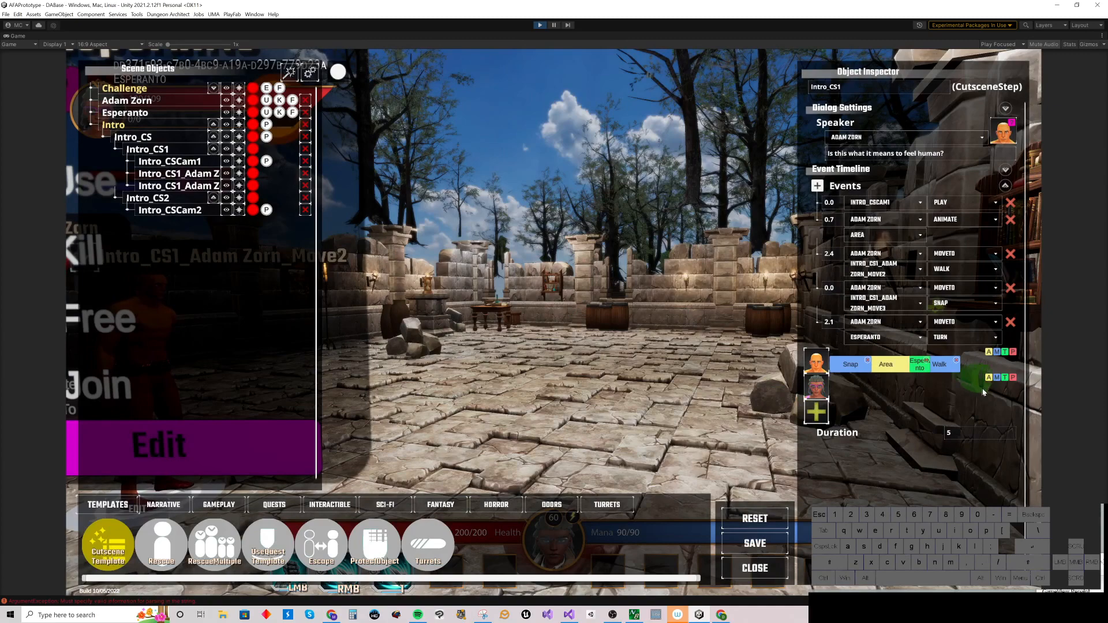
pyautogui.click(1005, 378)
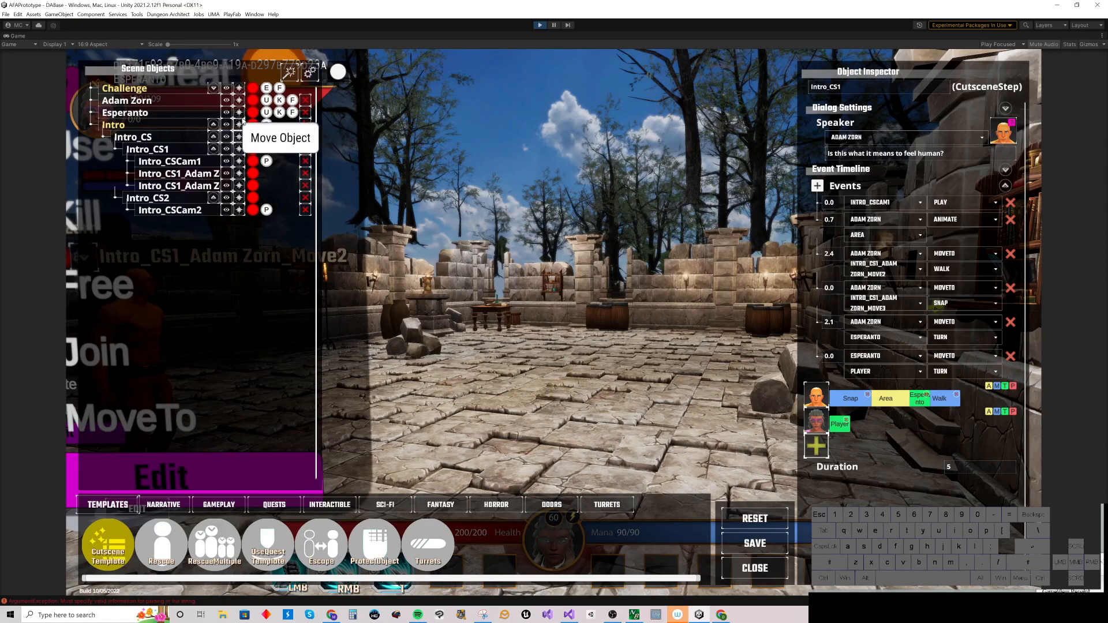
pyautogui.click(252, 102)
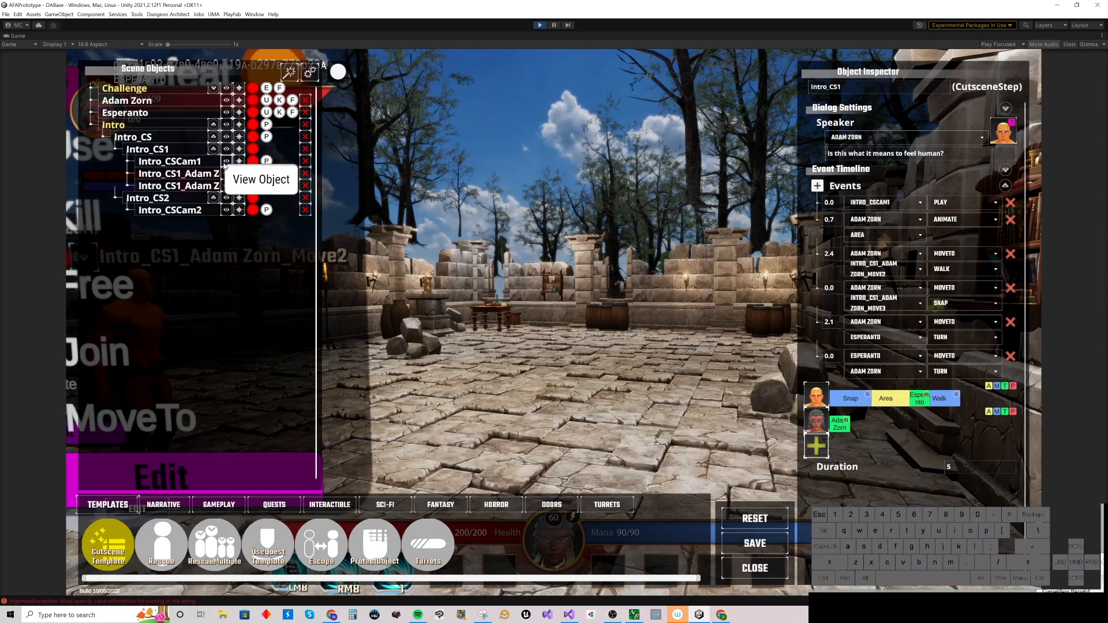
# Step: Select Intro_CSCam1, frame a new end view in the scene, and save it as the camera's end
pyautogui.click(227, 162)
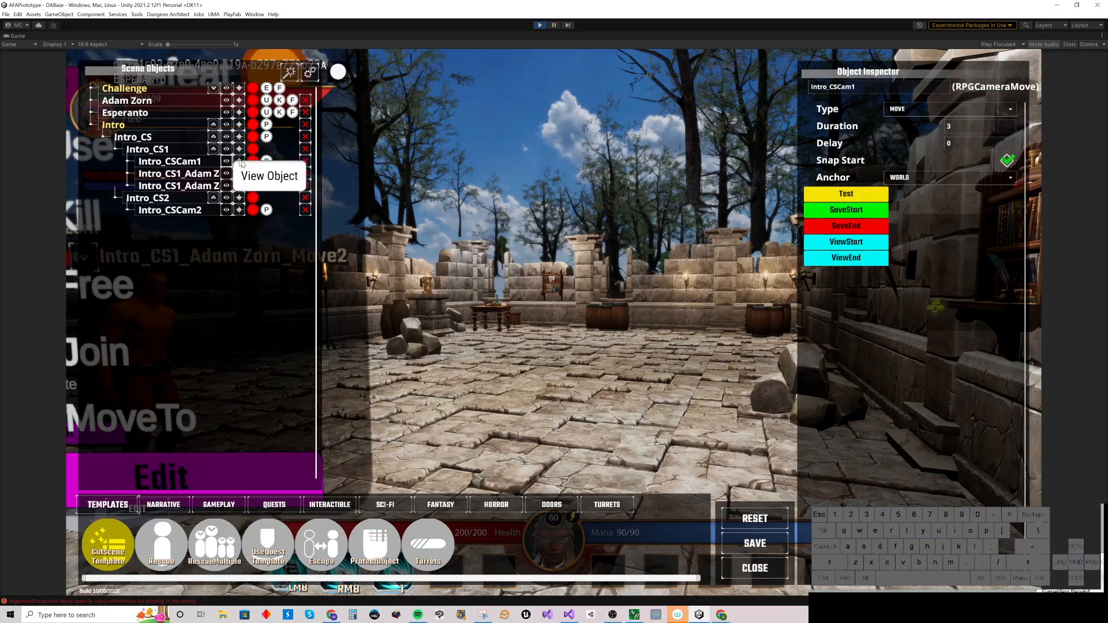
pyautogui.moveTo(571, 271); pyautogui.dragTo(514, 281, button='right')
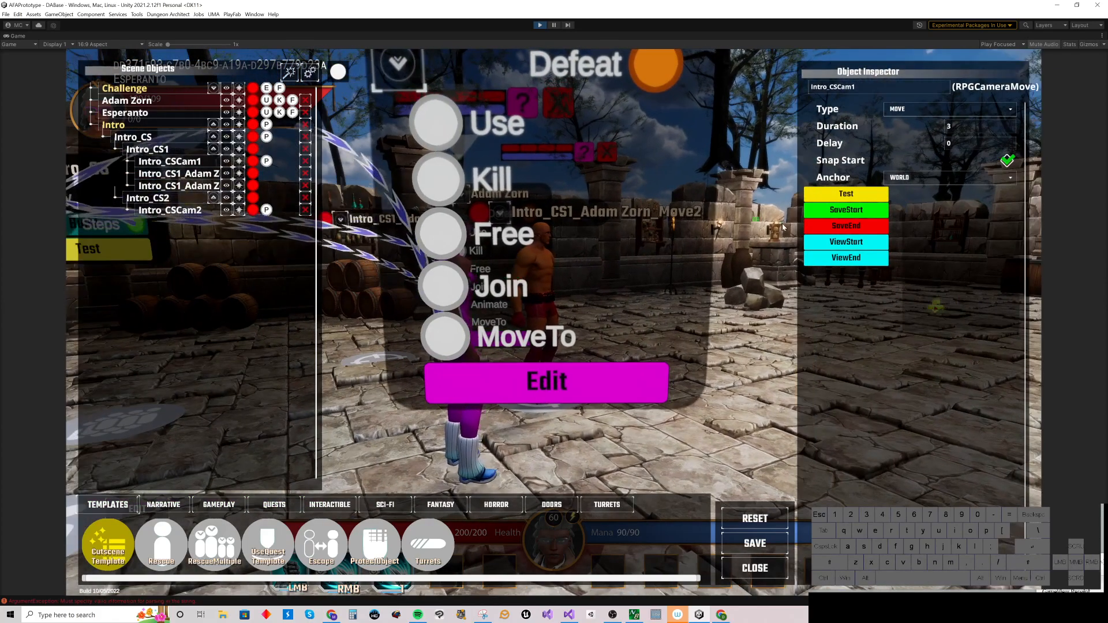
pyautogui.click(834, 245)
pyautogui.click(833, 259)
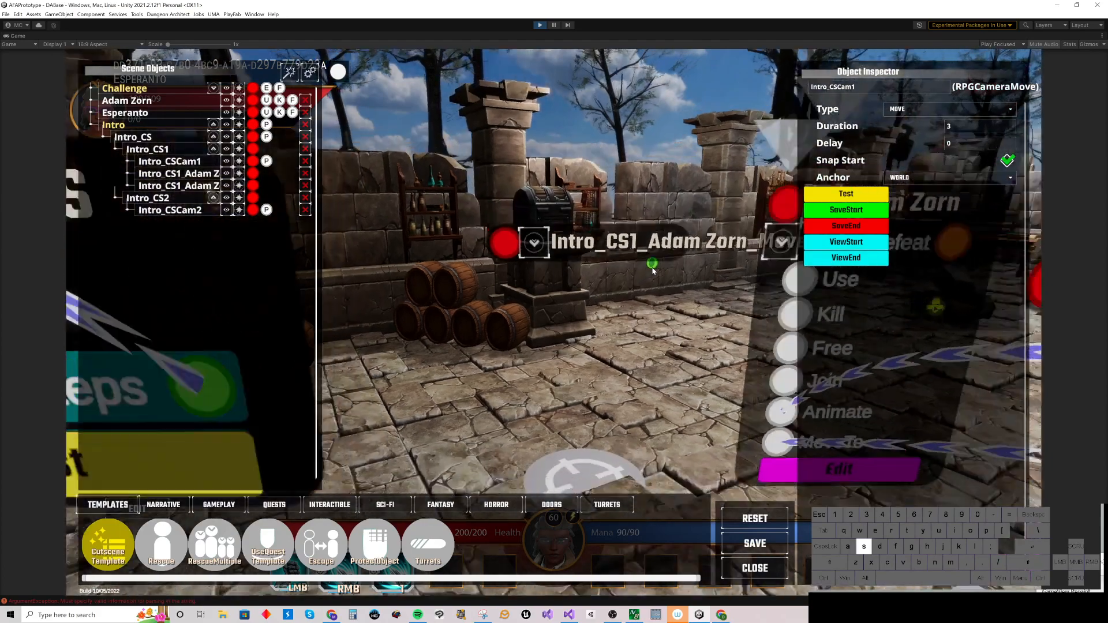
pyautogui.press('s')
pyautogui.moveTo(653, 271); pyautogui.dragTo(668, 277, button='right')
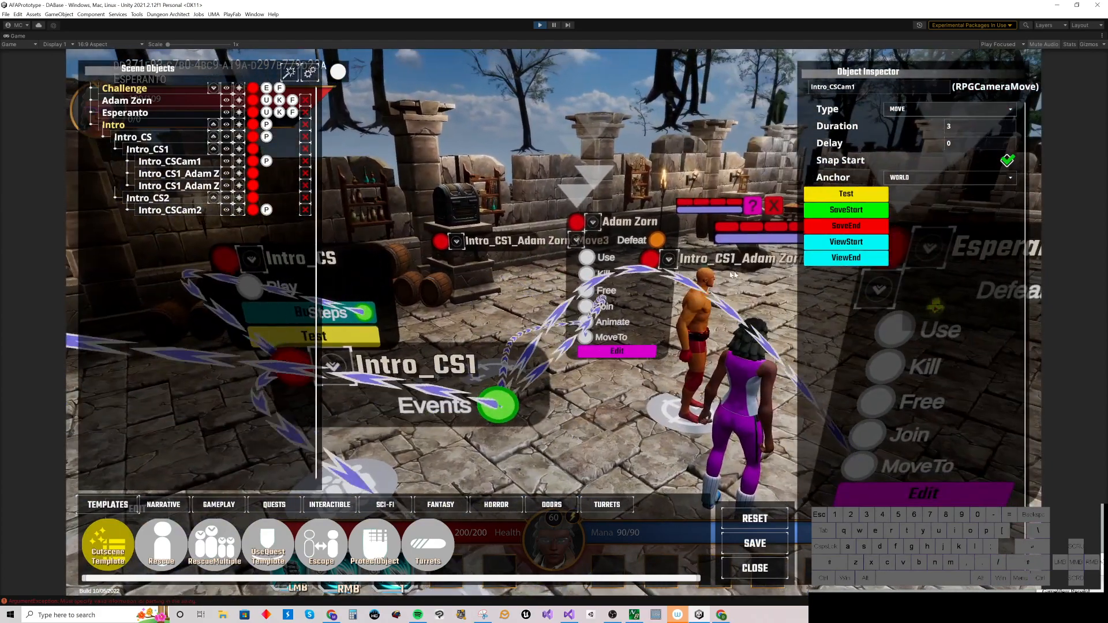
pyautogui.click(844, 226)
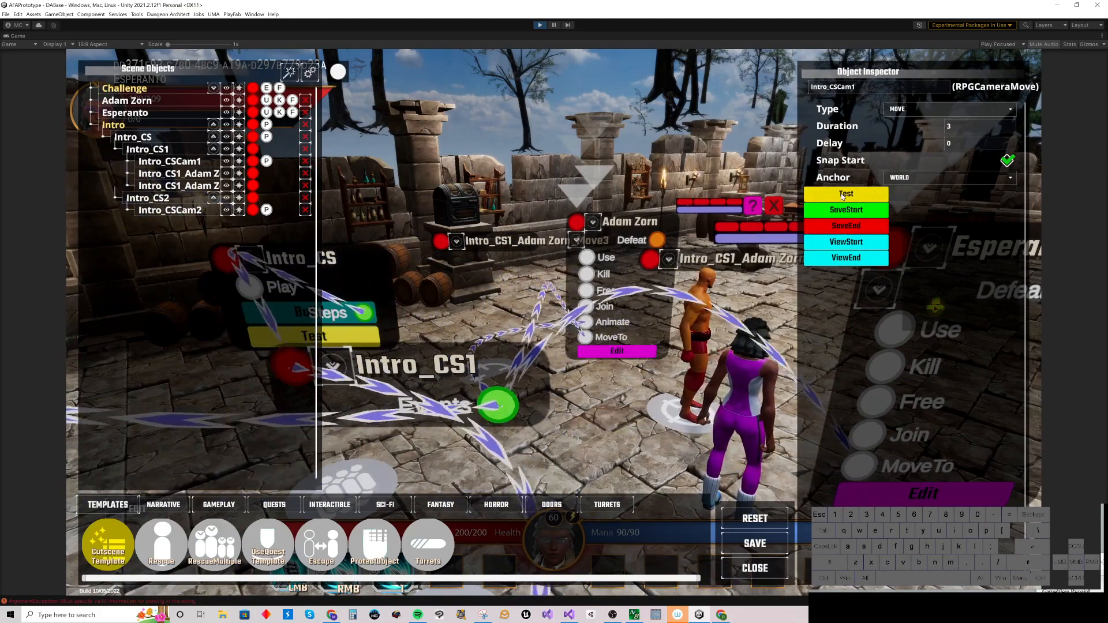
# Step: Test the camera move, then test-play the Intro_CS cutscene
pyautogui.click(842, 196)
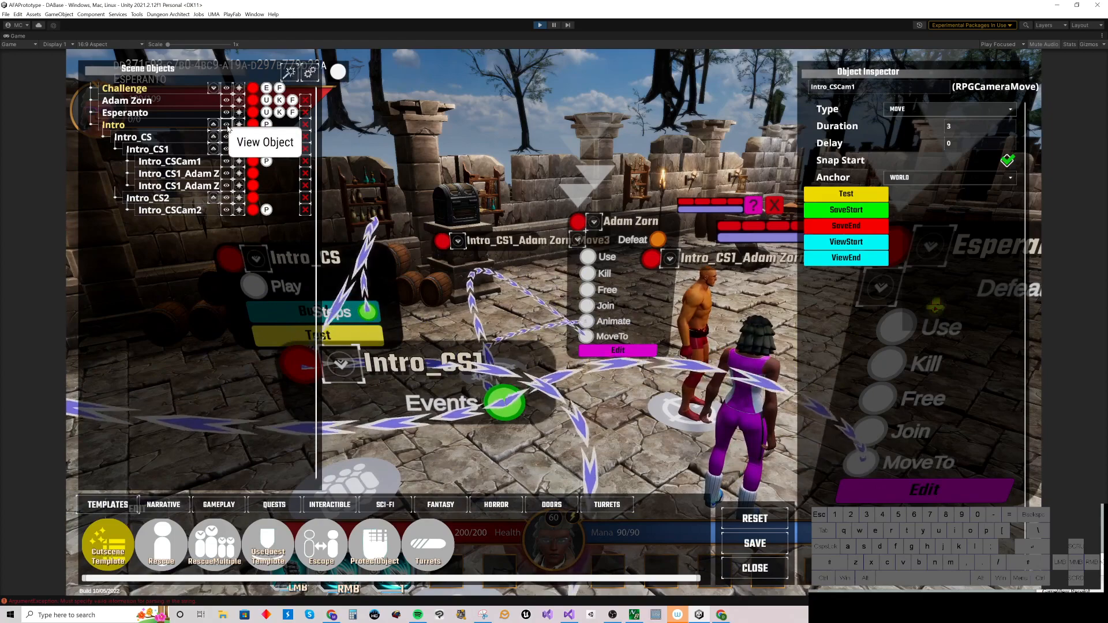
pyautogui.click(191, 137)
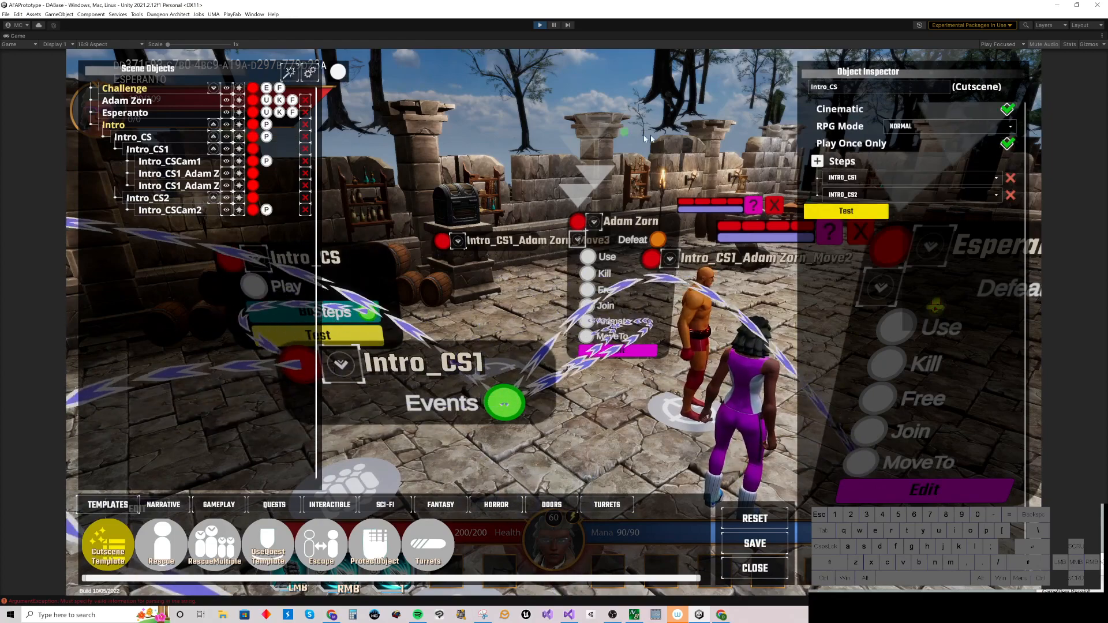
pyautogui.click(846, 212)
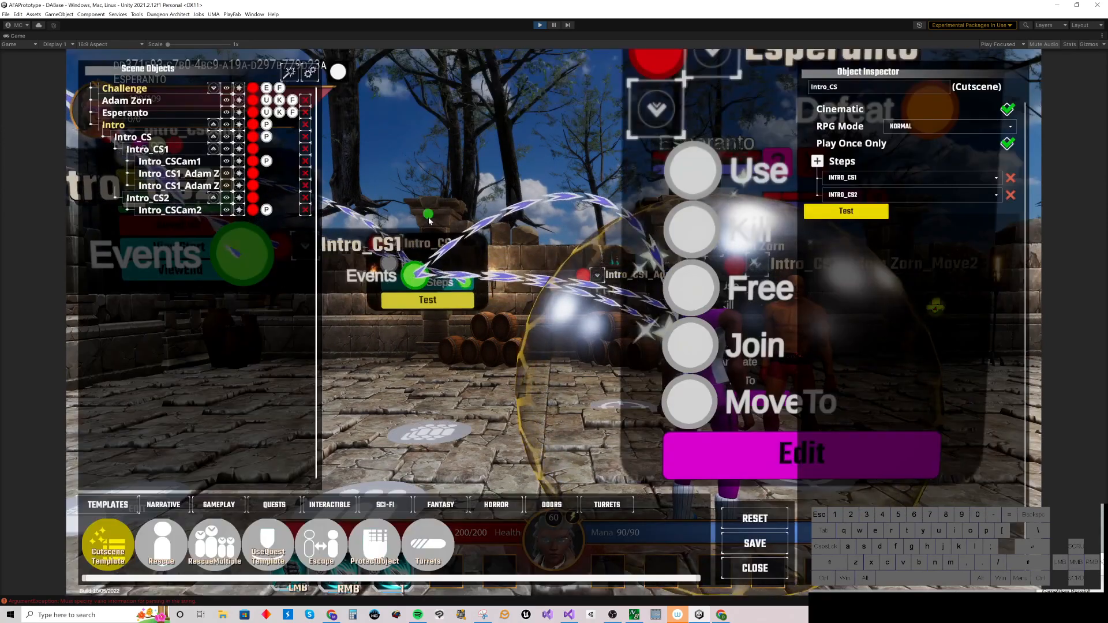
# Step: Open Intro_CS2, add Esperanto, and give him a Use Power event casting Psi Bolt at Adam Zorn
pyautogui.click(226, 199)
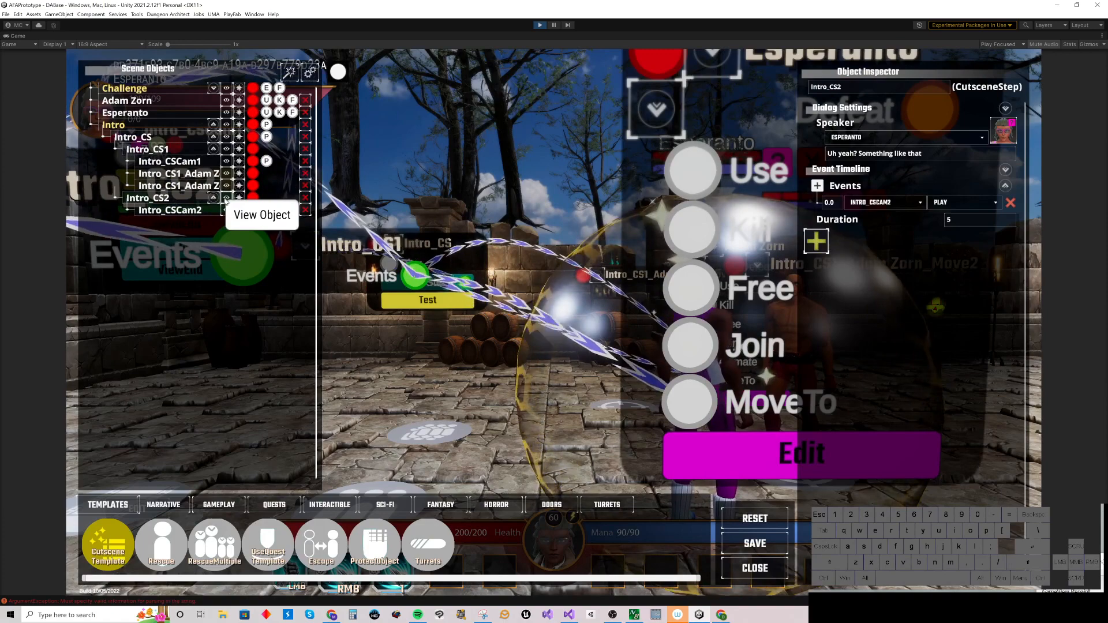
pyautogui.click(821, 245)
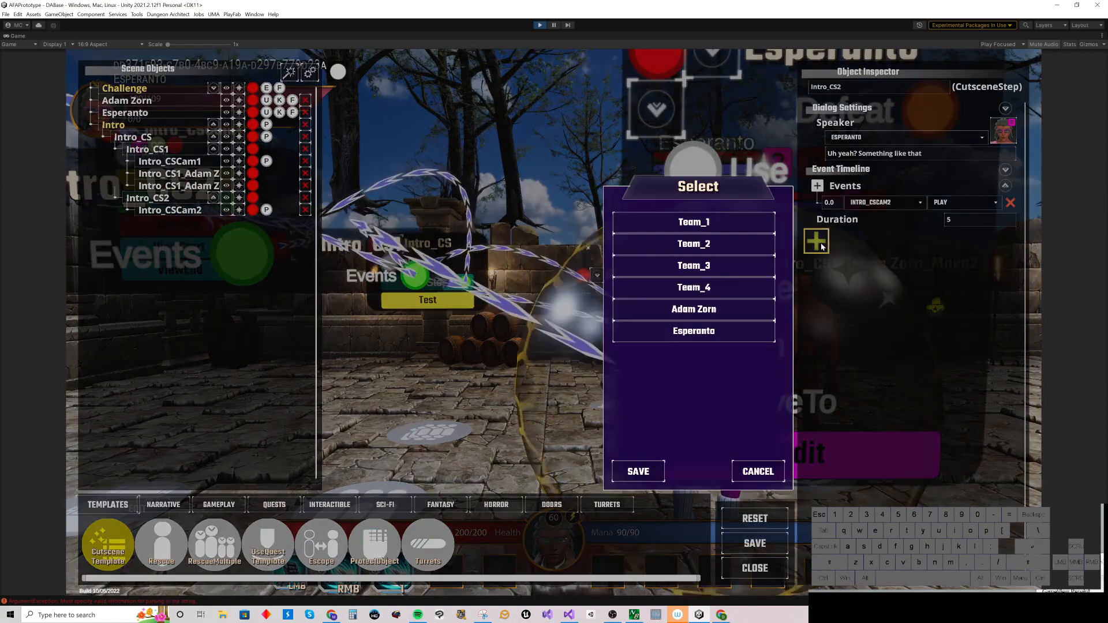
pyautogui.click(707, 339)
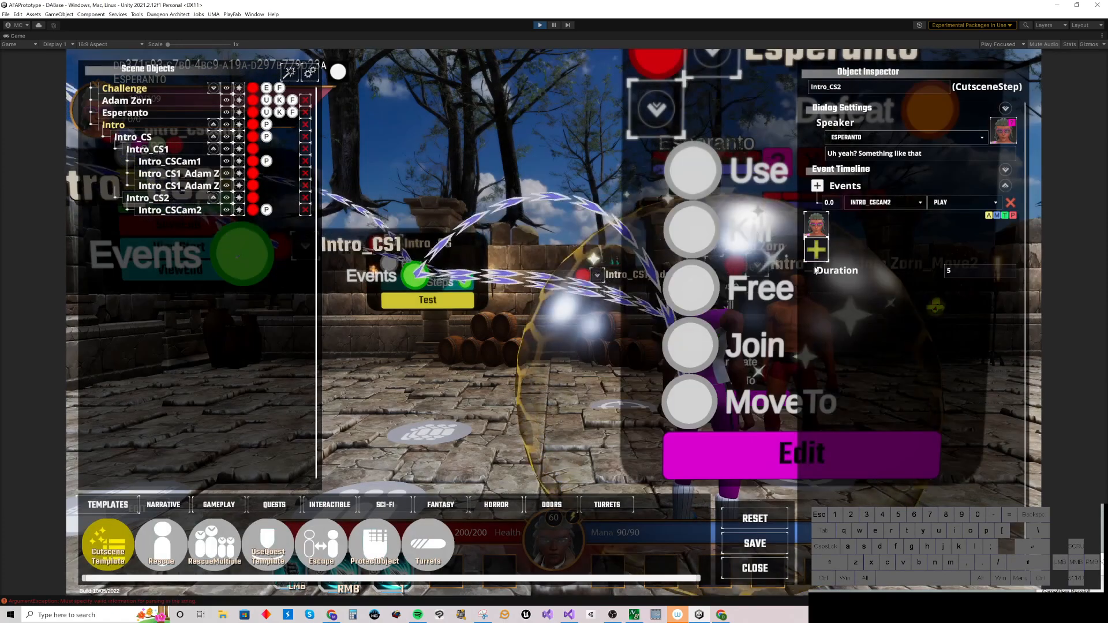
pyautogui.click(1013, 216)
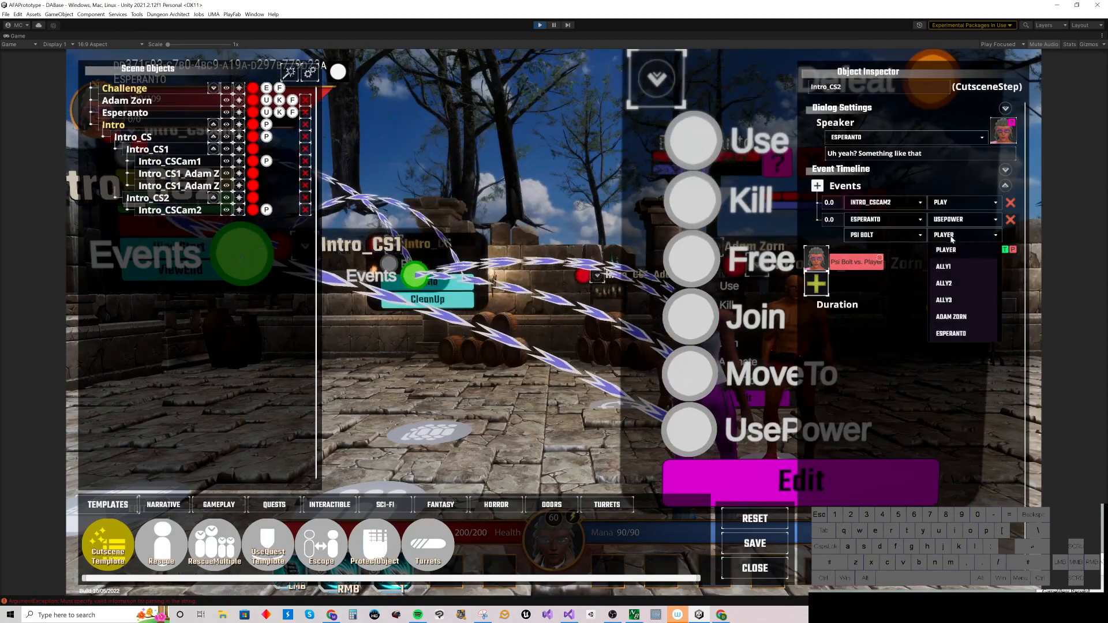
pyautogui.click(951, 316)
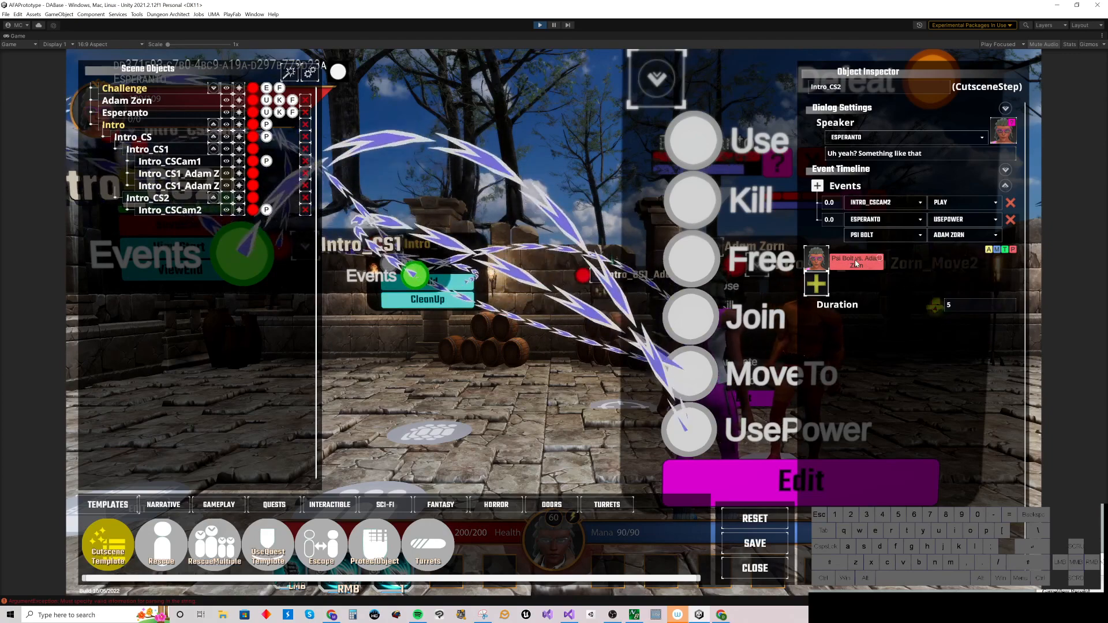
# Step: Review the list of powers available for Esperanto's Use Power event
pyautogui.click(856, 263)
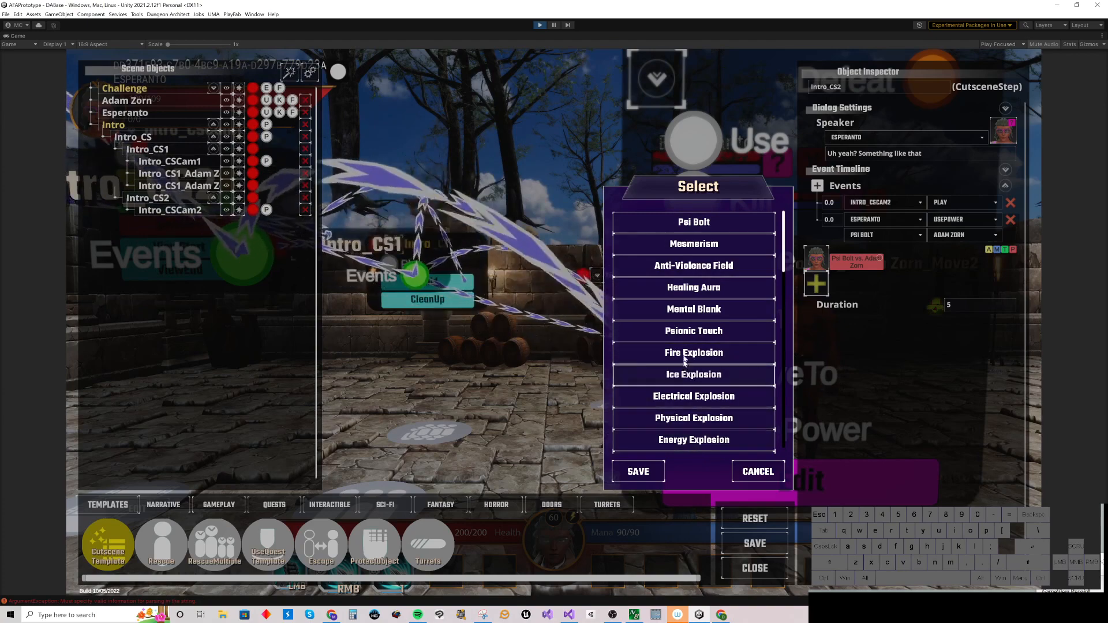
pyautogui.click(753, 472)
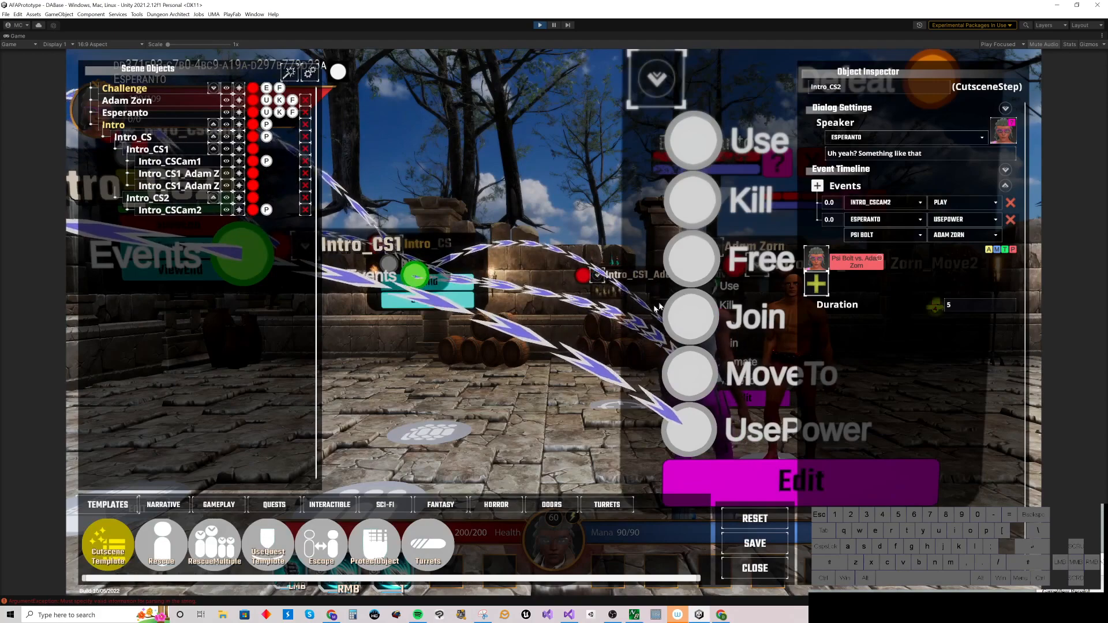
pyautogui.moveTo(566, 311); pyautogui.dragTo(624, 309, button='right')
pyautogui.press('a')
pyautogui.press('s')
pyautogui.click(860, 235)
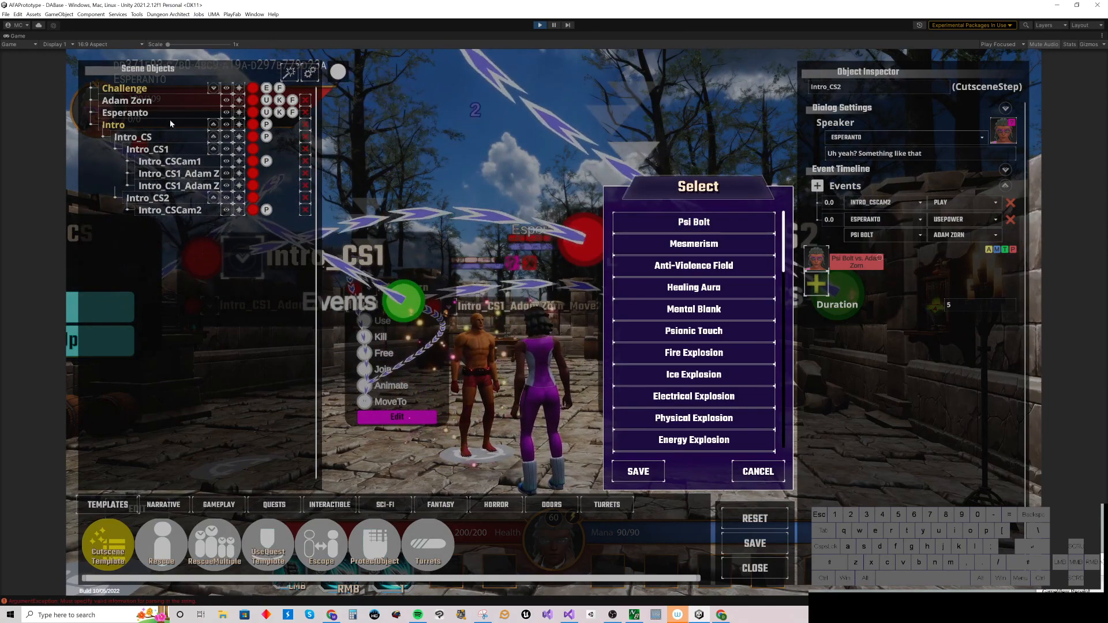
pyautogui.click(754, 471)
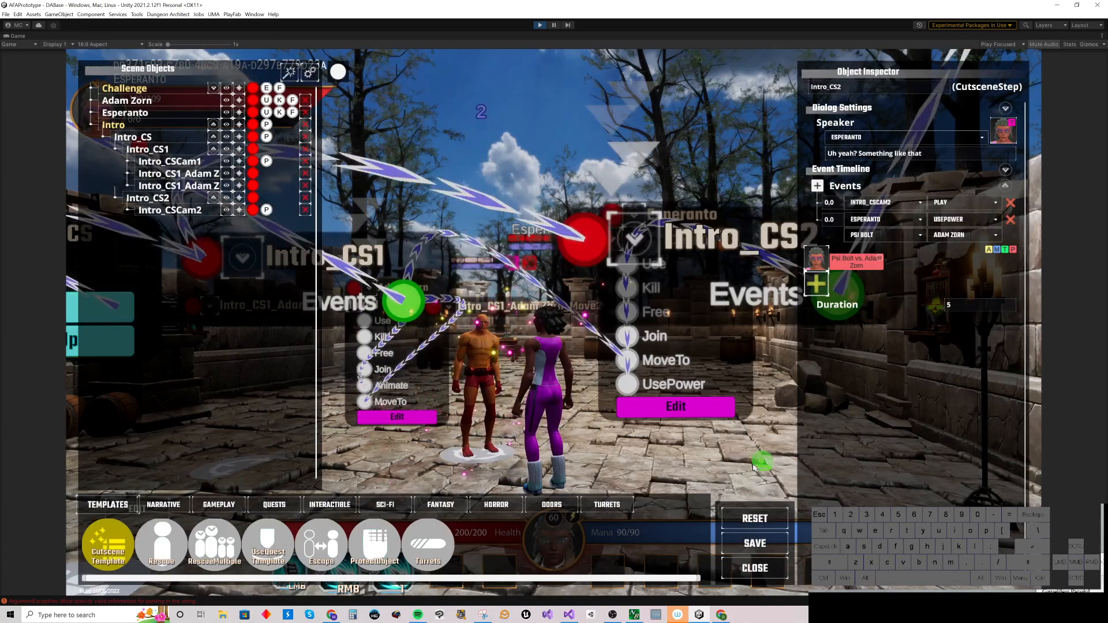
# Step: Select the Intro_CS cutscene and test-play it
pyautogui.click(225, 124)
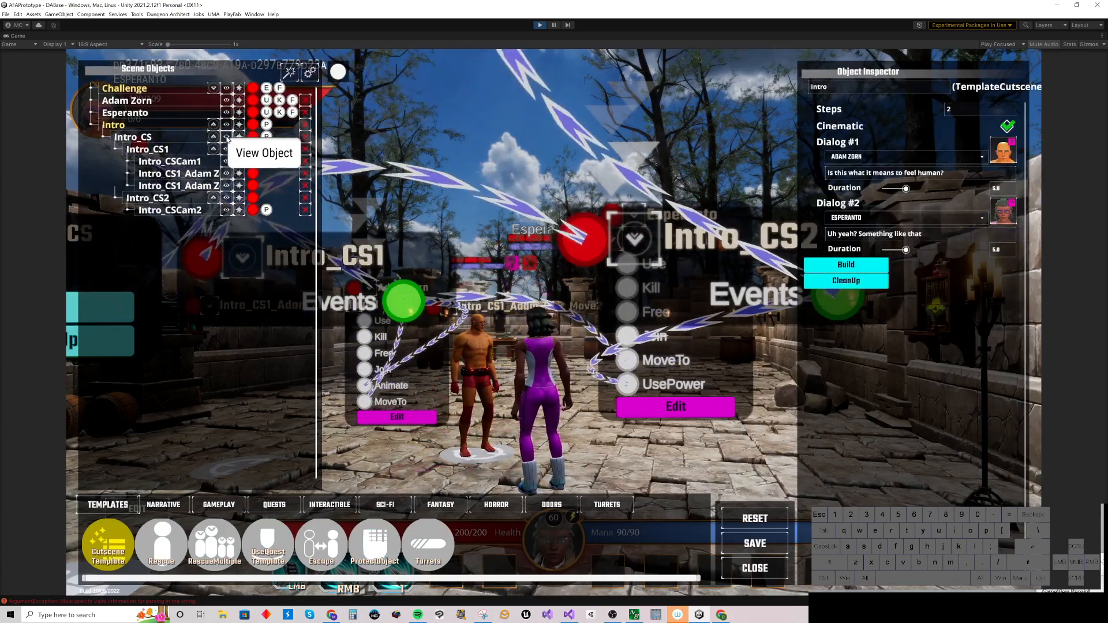
pyautogui.click(226, 136)
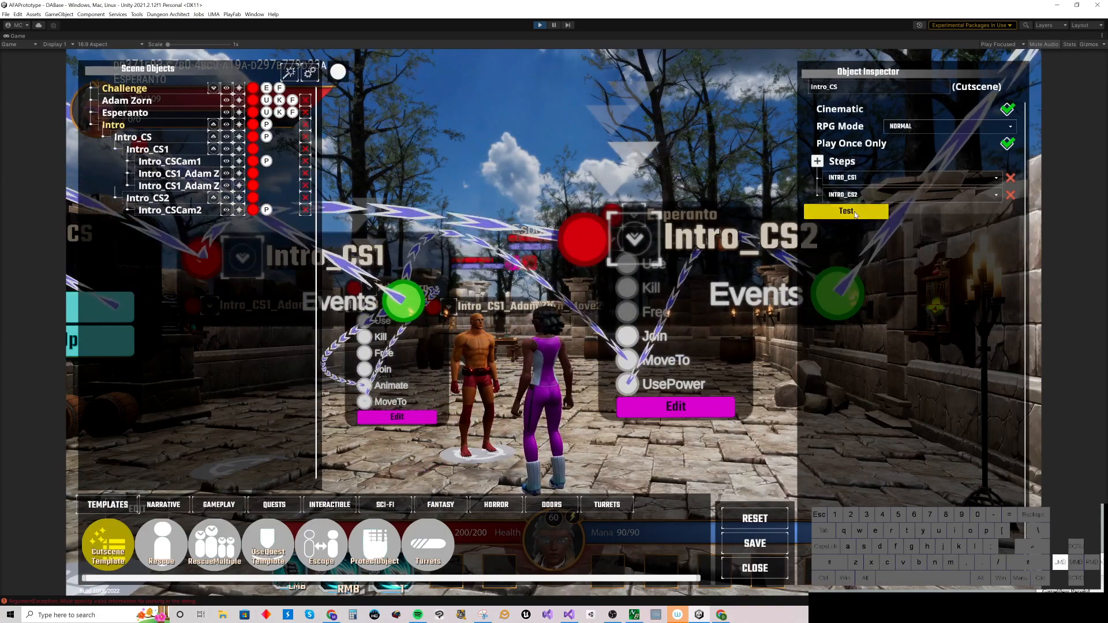
pyautogui.click(831, 210)
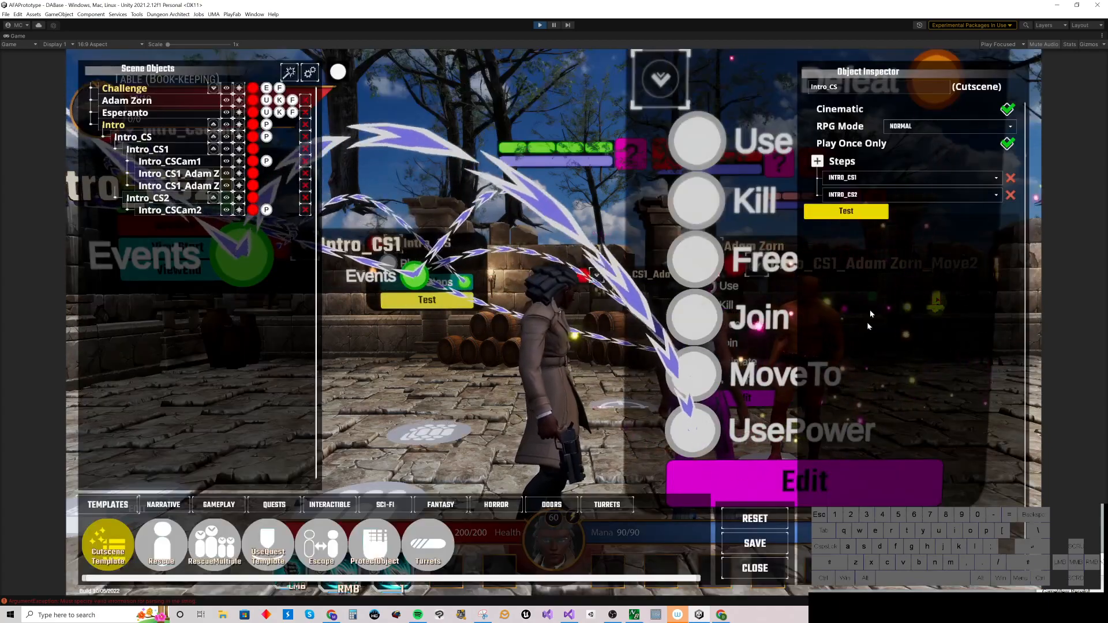
# Step: Close the editor to watch the cutscene play in the game view, then reopen the editor
pyautogui.click(754, 566)
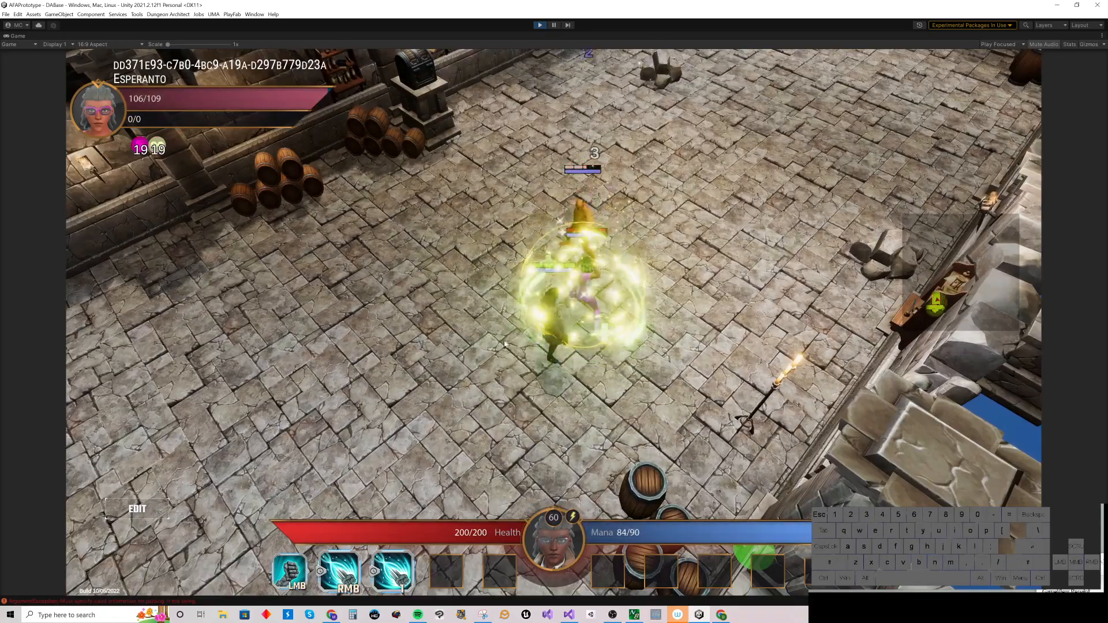
pyautogui.moveTo(369, 410); pyautogui.dragTo(337, 309)
pyautogui.click(450, 166)
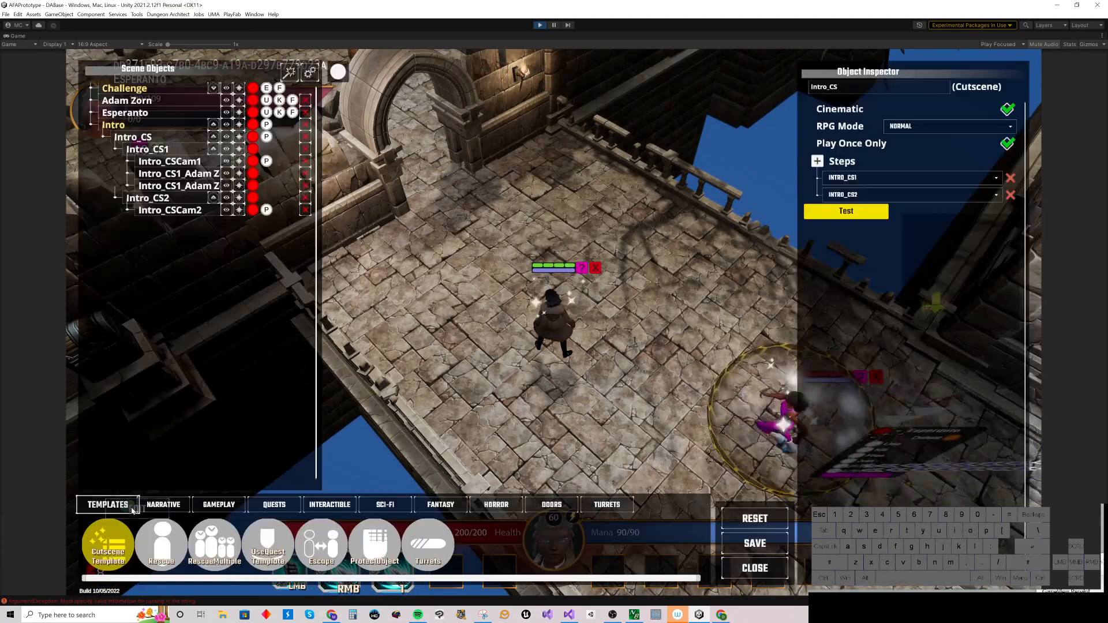
pyautogui.click(115, 507)
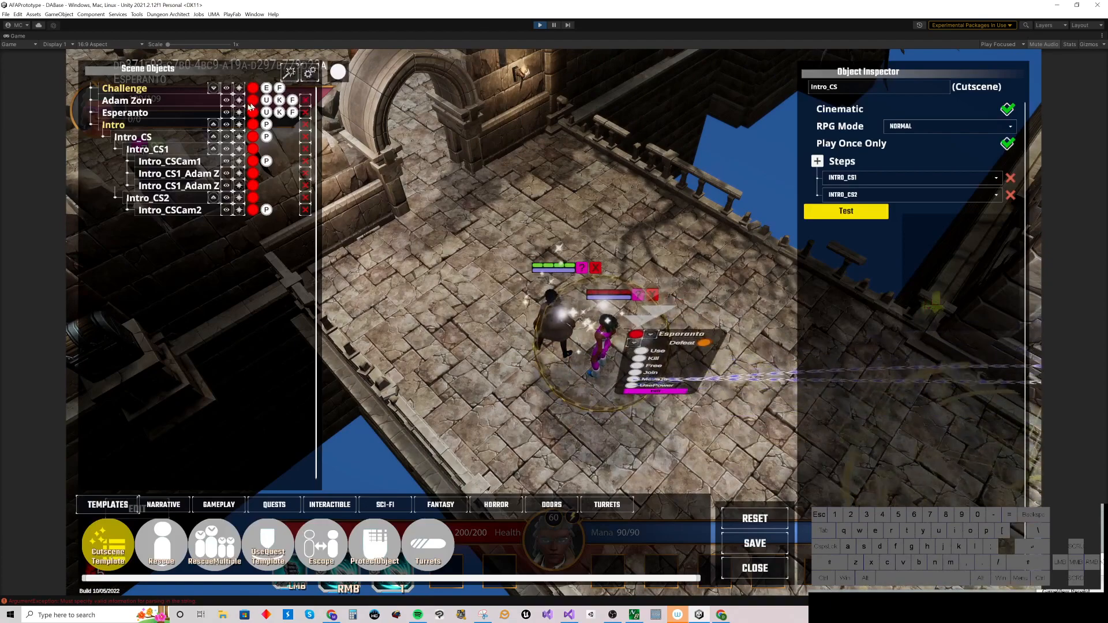
# Step: Set the Intro_CS cutscene's RPG Mode to NOEFFECTS
pyautogui.click(229, 138)
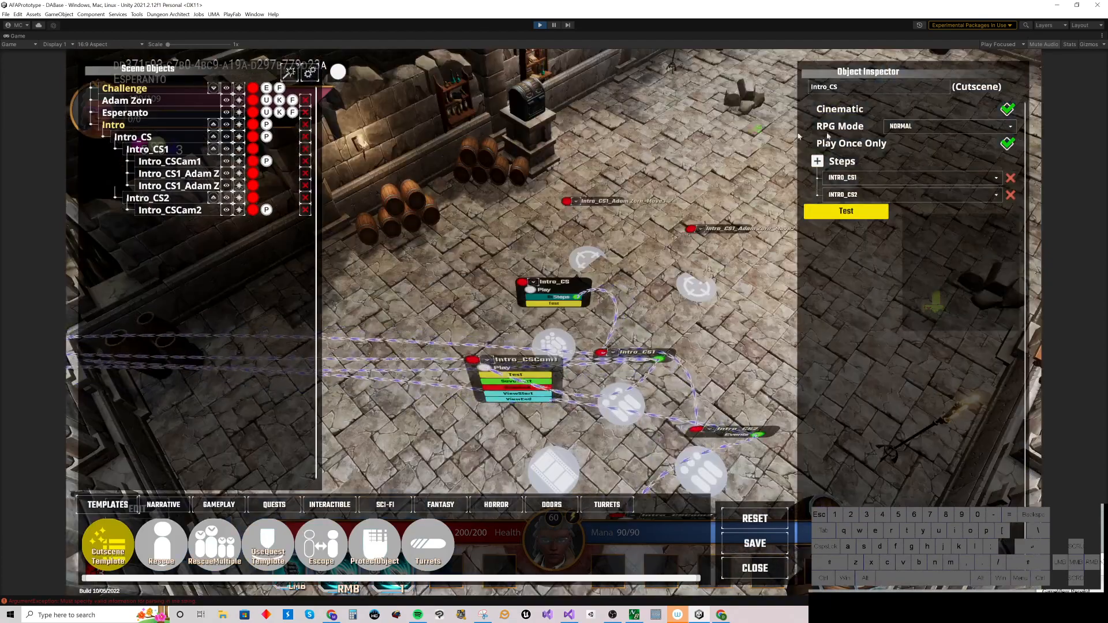
pyautogui.click(916, 128)
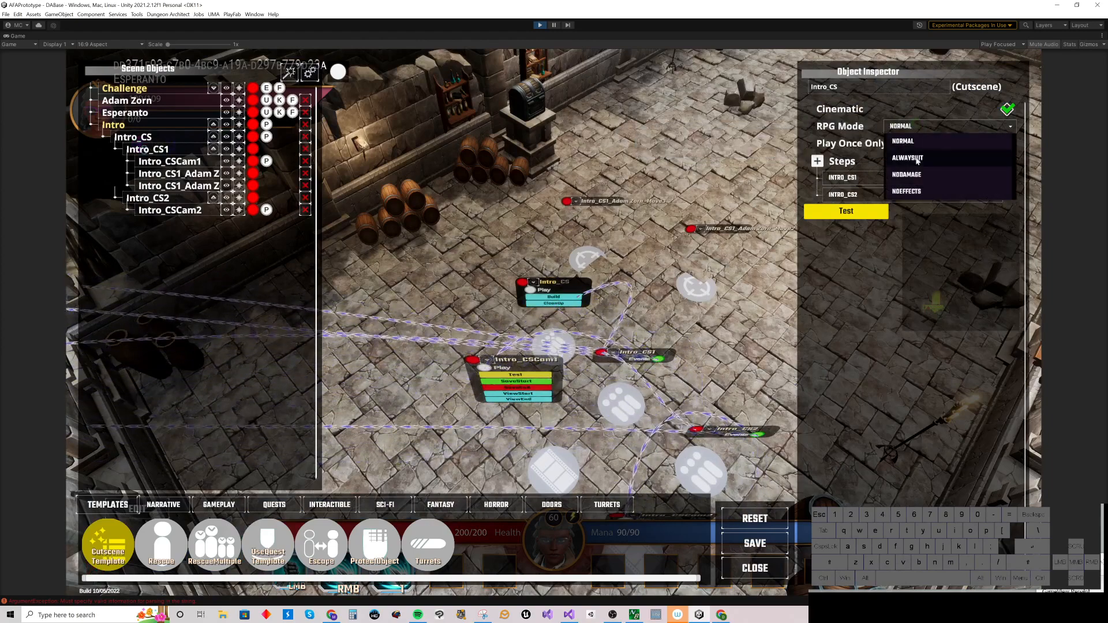
pyautogui.click(910, 192)
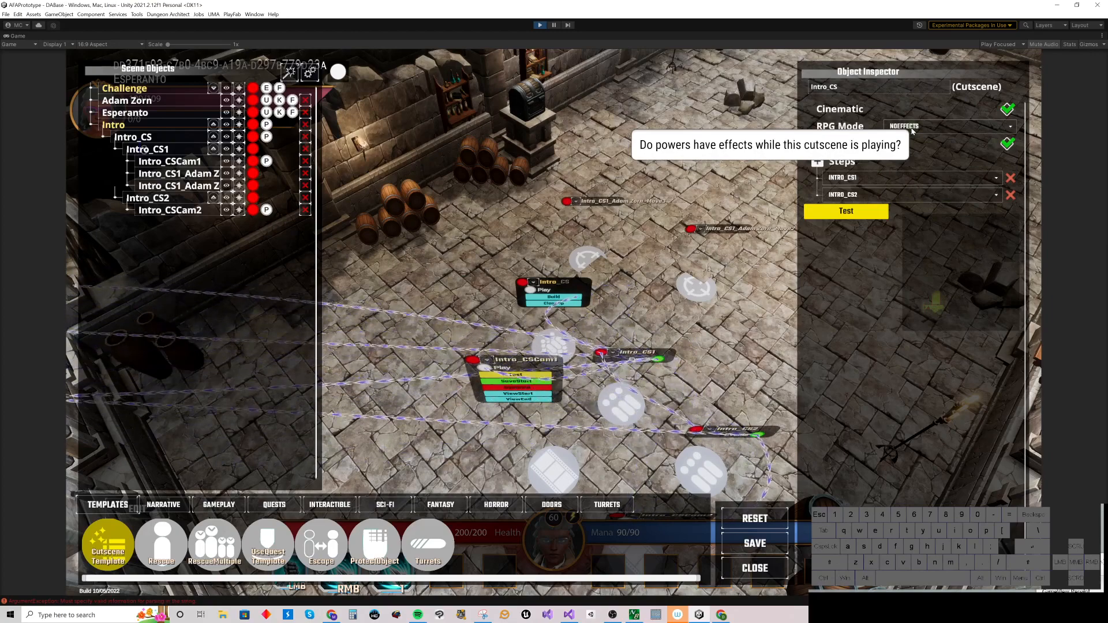
# Step: Test-play the Intro_CS cutscene again, watching it in the game view, and return to the editor
pyautogui.click(833, 213)
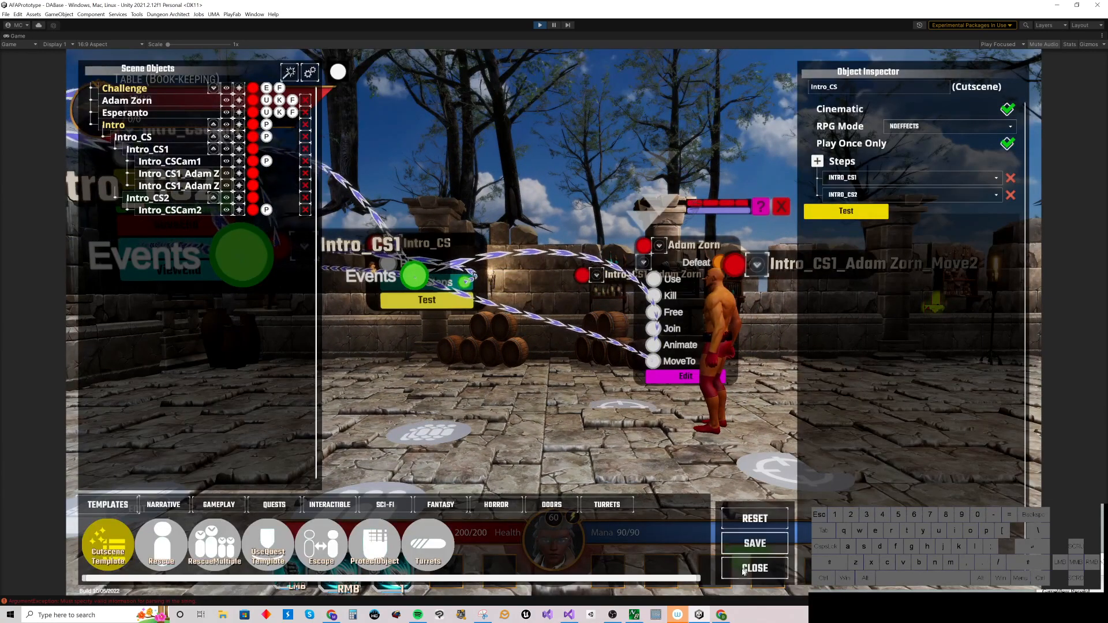
pyautogui.click(760, 525)
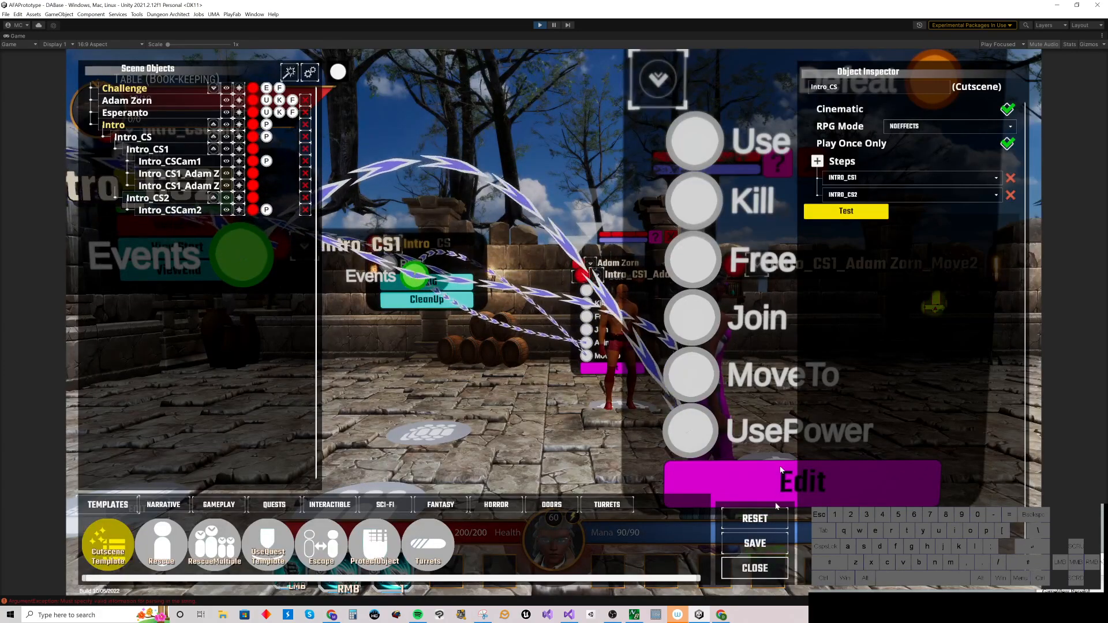
pyautogui.click(840, 213)
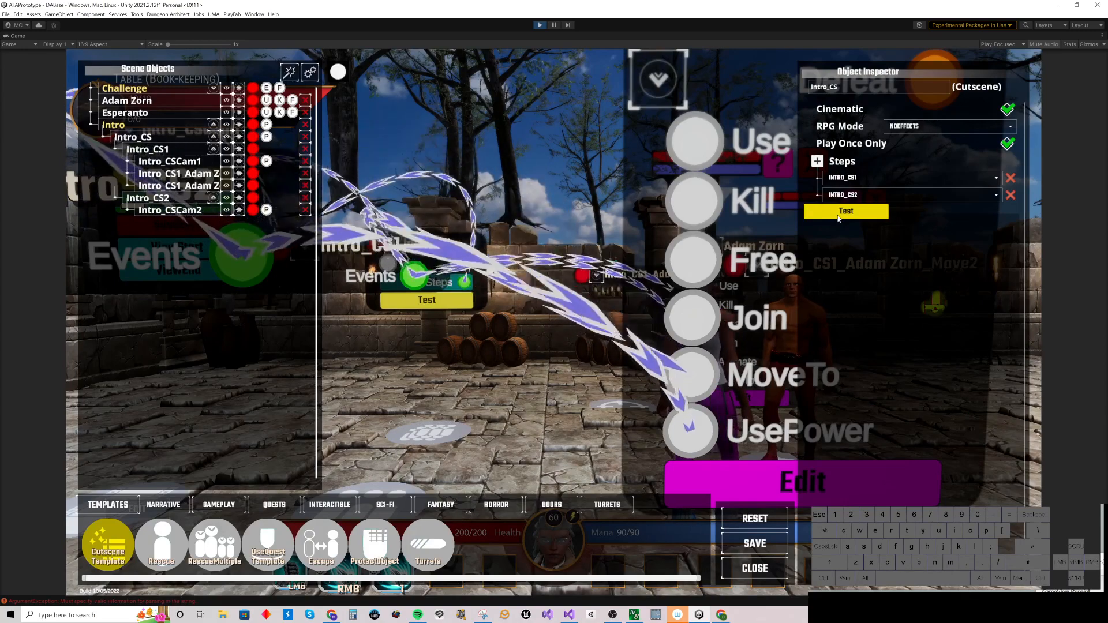
pyautogui.click(738, 569)
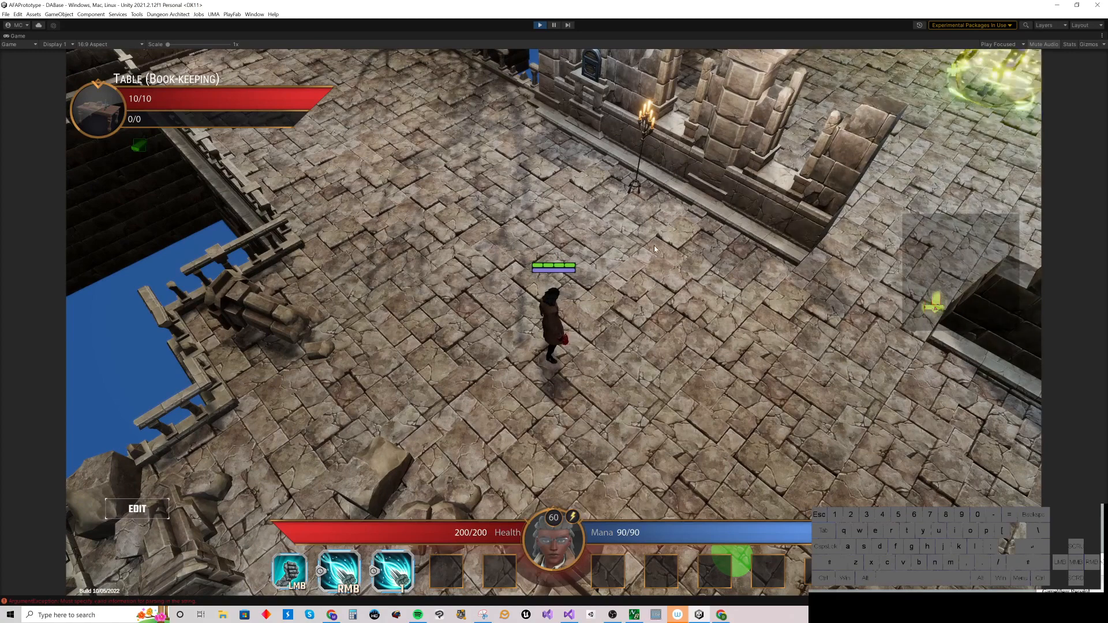
pyautogui.click(138, 510)
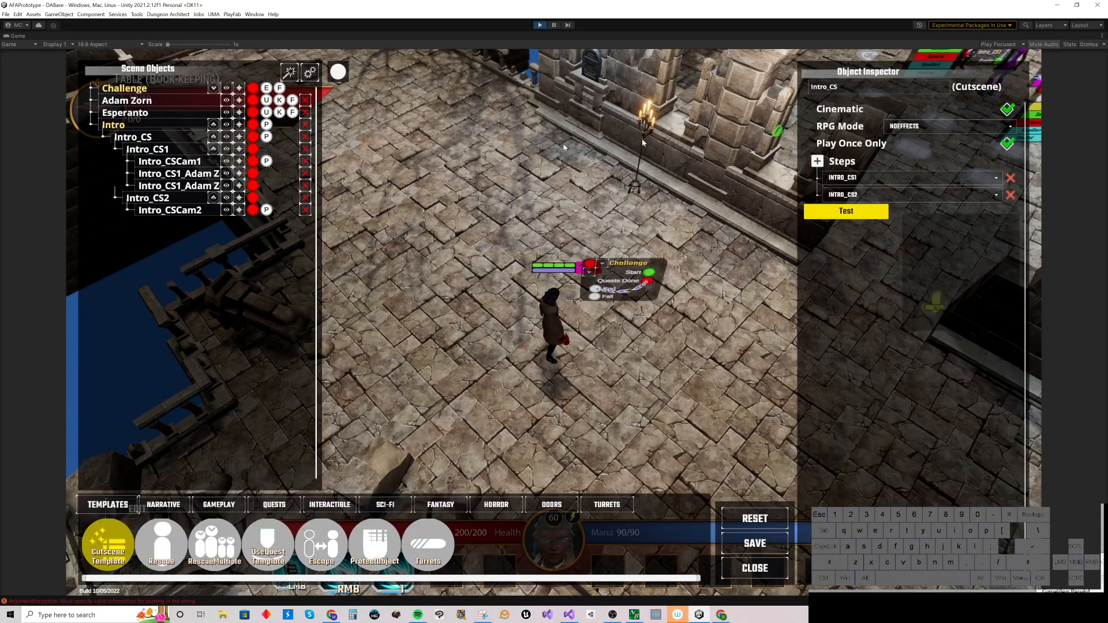
# Step: Open the Intro_CS1 step and collapse its events list to inspect the event timeline bars
pyautogui.click(226, 125)
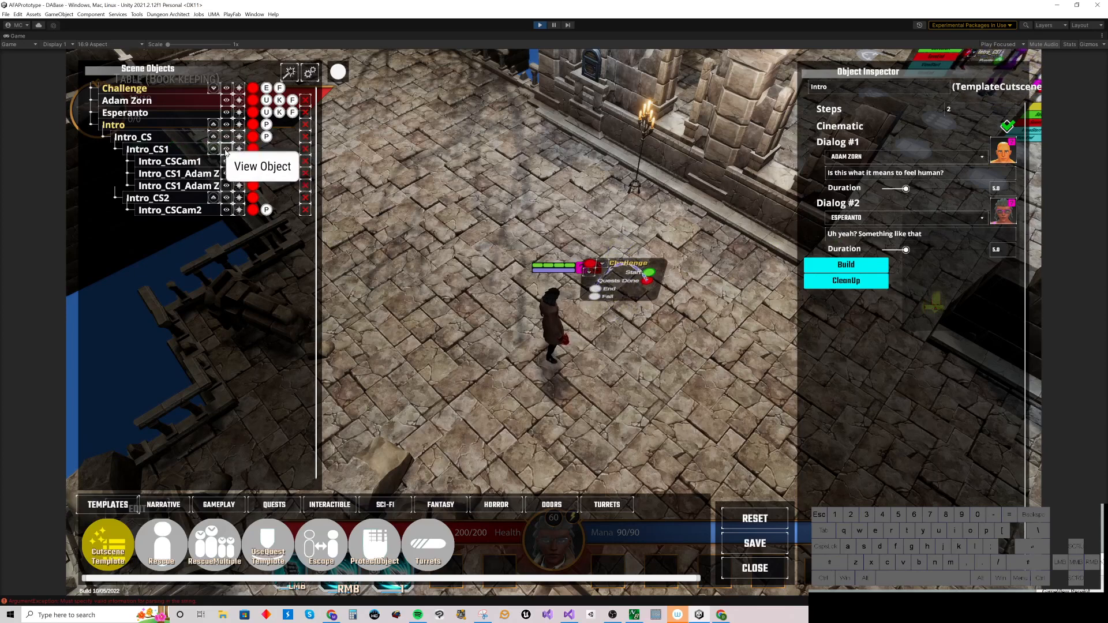
pyautogui.click(225, 152)
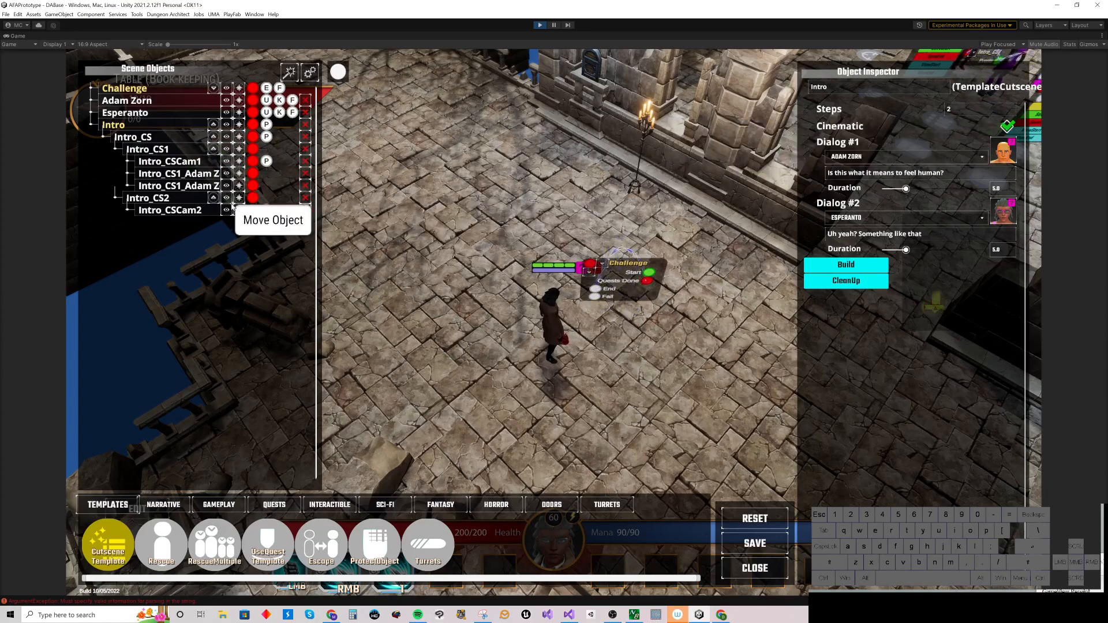
pyautogui.click(239, 148)
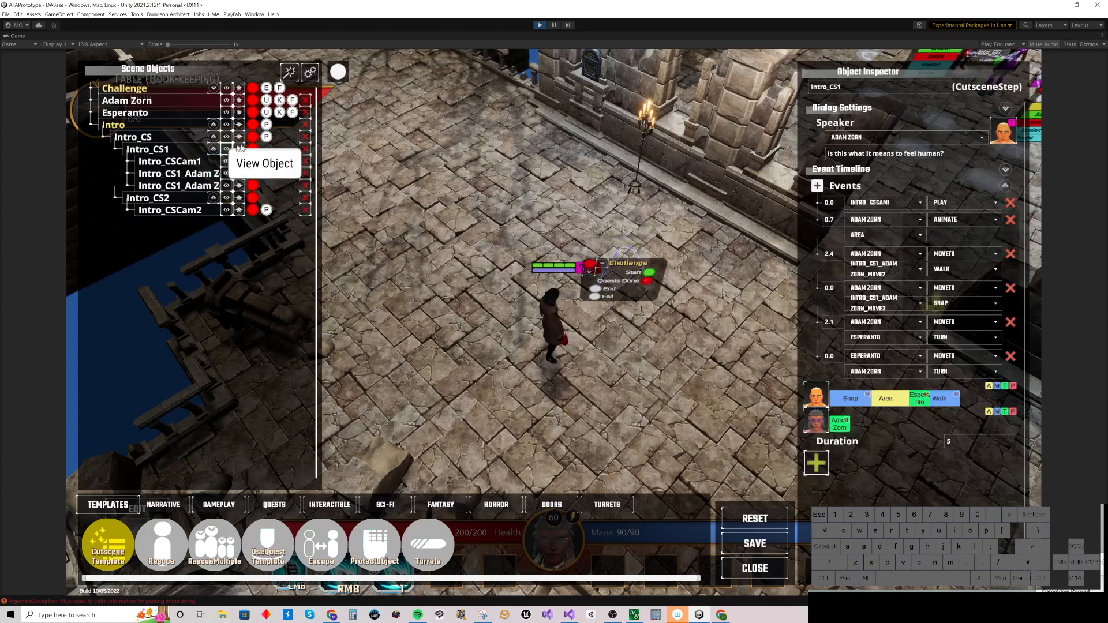
pyautogui.click(1004, 186)
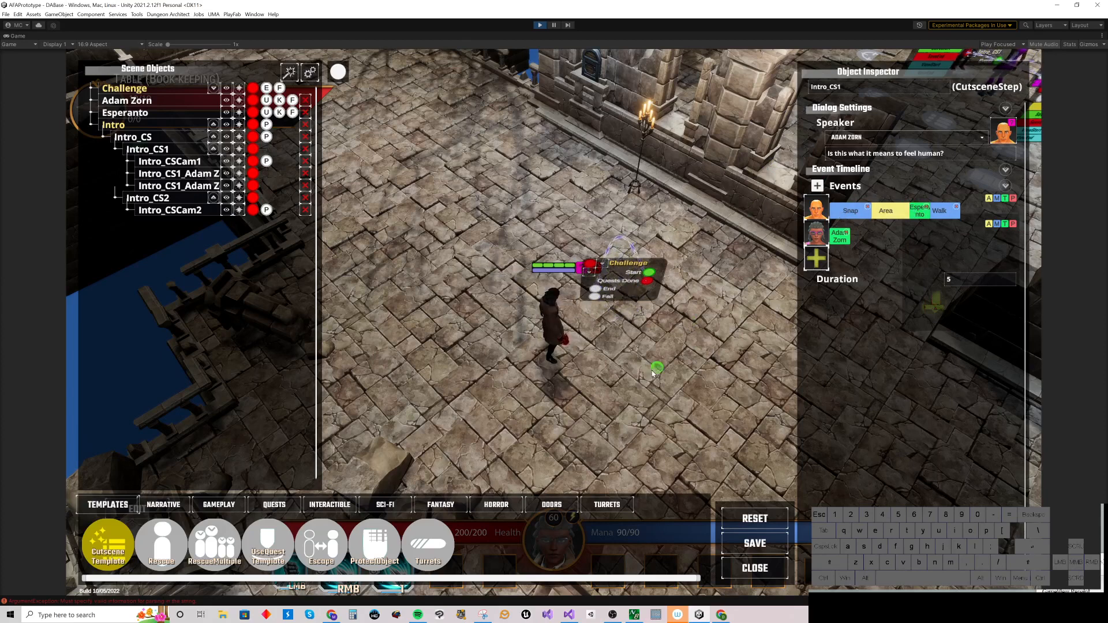
pyautogui.keyDown('ctrl'); pyautogui.click(850, 216); pyautogui.keyUp('ctrl')
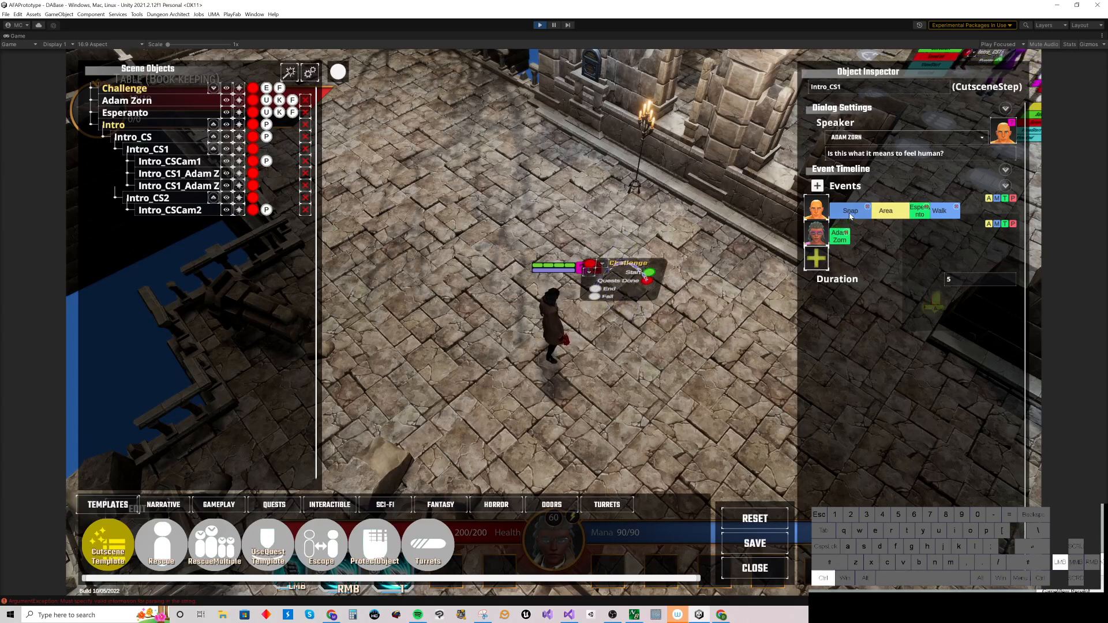